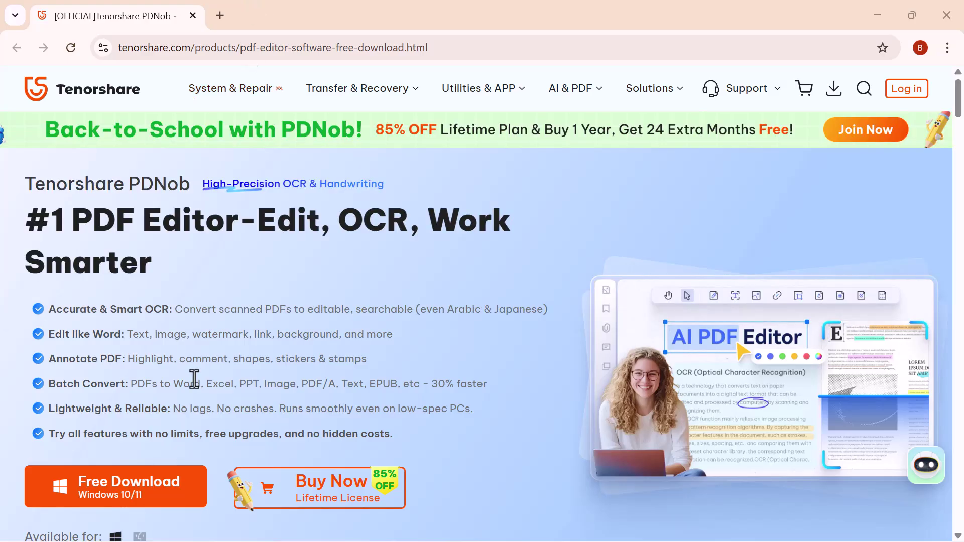
Scroll through the PDNob start page and view the Chat PDF feature description.
{"action": "scroll", "coordinate": [194, 379], "scroll_direction": "down", "scroll_amount": 3}
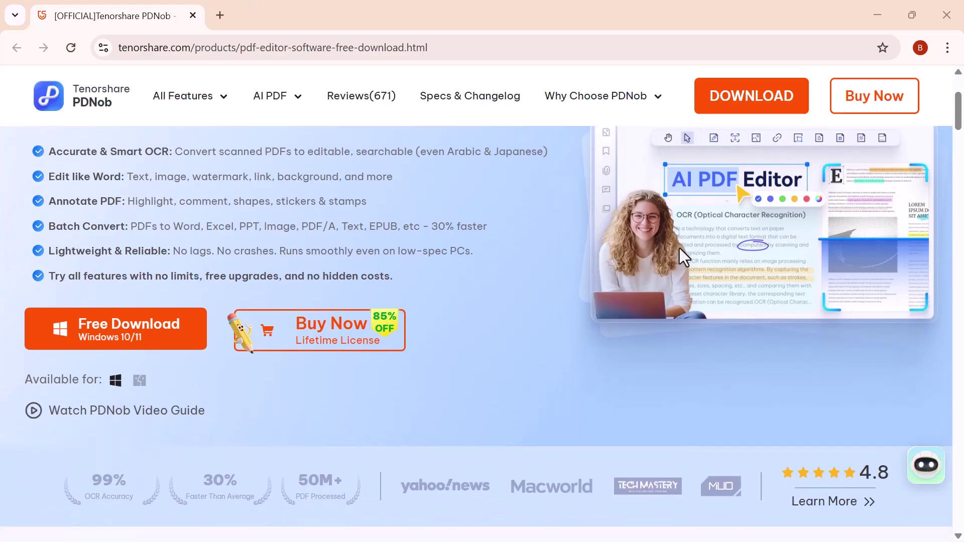
{"action": "scroll", "coordinate": [679, 248], "scroll_direction": "down", "scroll_amount": 7}
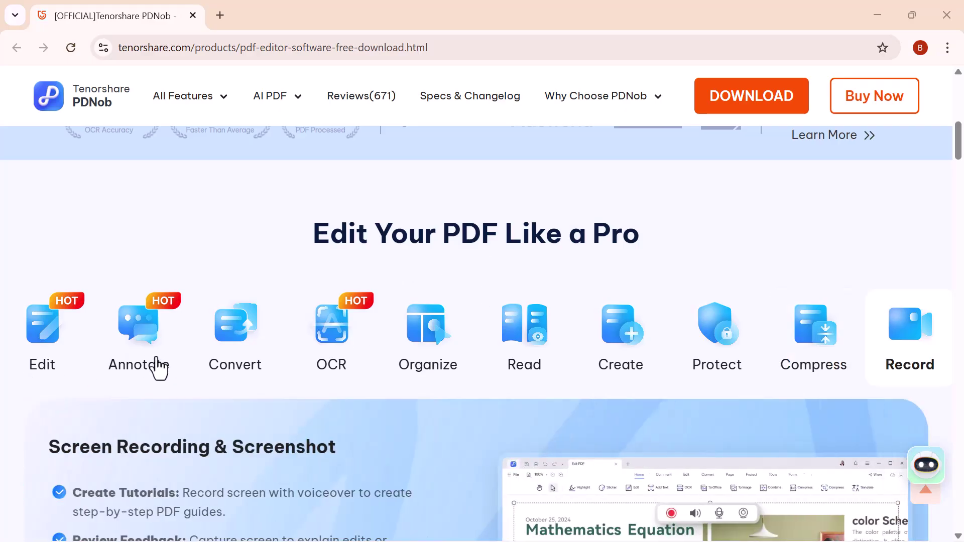
{"action": "scroll", "coordinate": [545, 383], "scroll_direction": "down", "scroll_amount": 4}
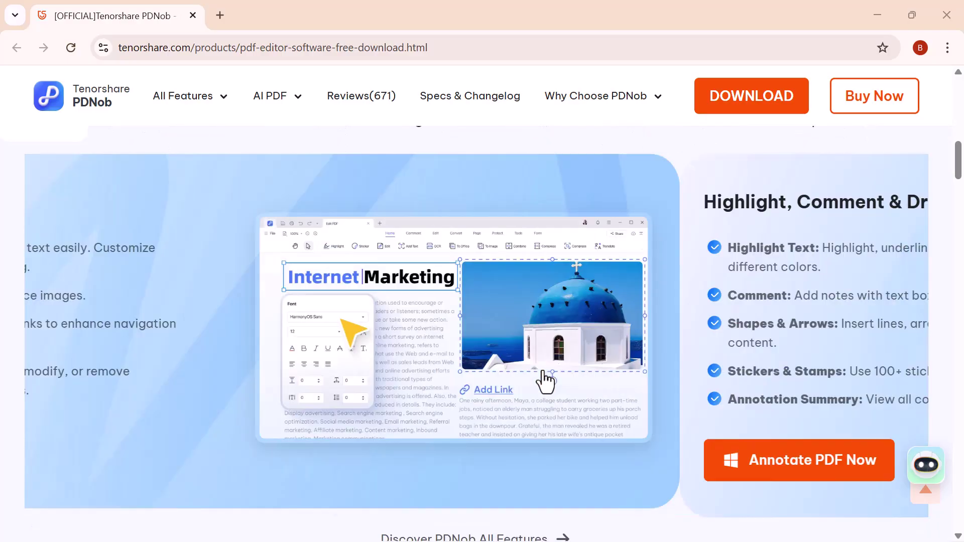
{"action": "scroll", "coordinate": [545, 383], "scroll_direction": "down", "scroll_amount": 1}
{"action": "scroll", "coordinate": [544, 383], "scroll_direction": "down", "scroll_amount": 10}
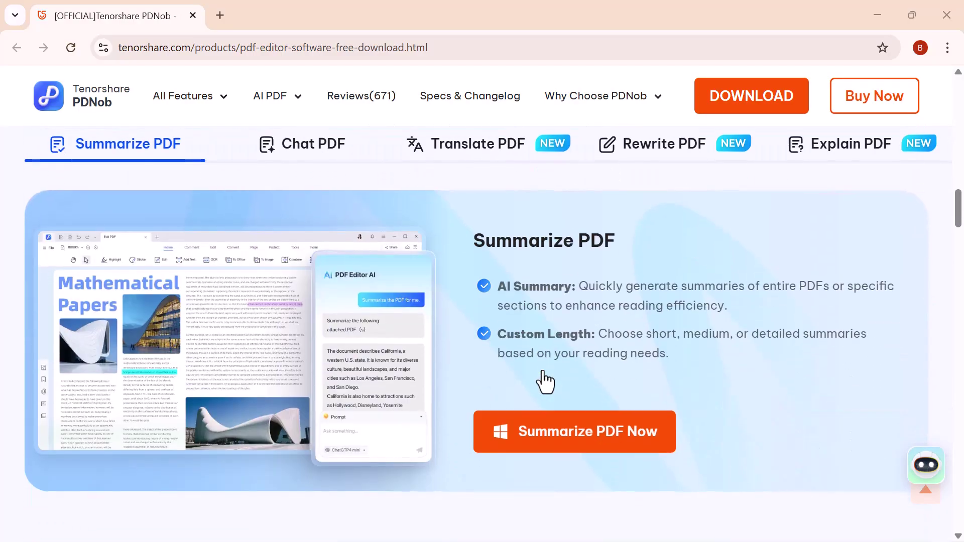
{"action": "left_click", "coordinate": [260, 152]}
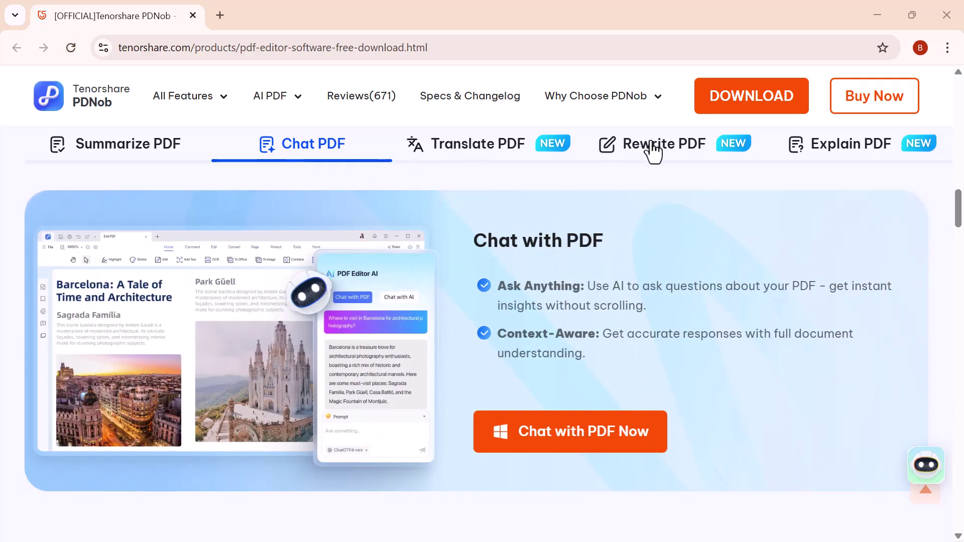
{"action": "scroll", "coordinate": [652, 151], "scroll_direction": "down", "scroll_amount": 6}
{"action": "scroll", "coordinate": [652, 151], "scroll_direction": "down", "scroll_amount": 3}
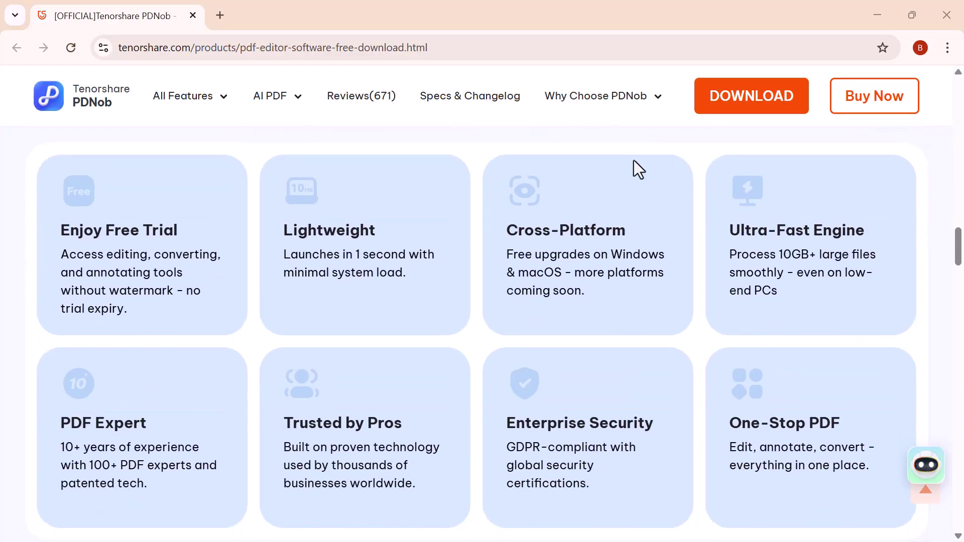
{"action": "scroll", "coordinate": [522, 222], "scroll_direction": "down", "scroll_amount": 9}
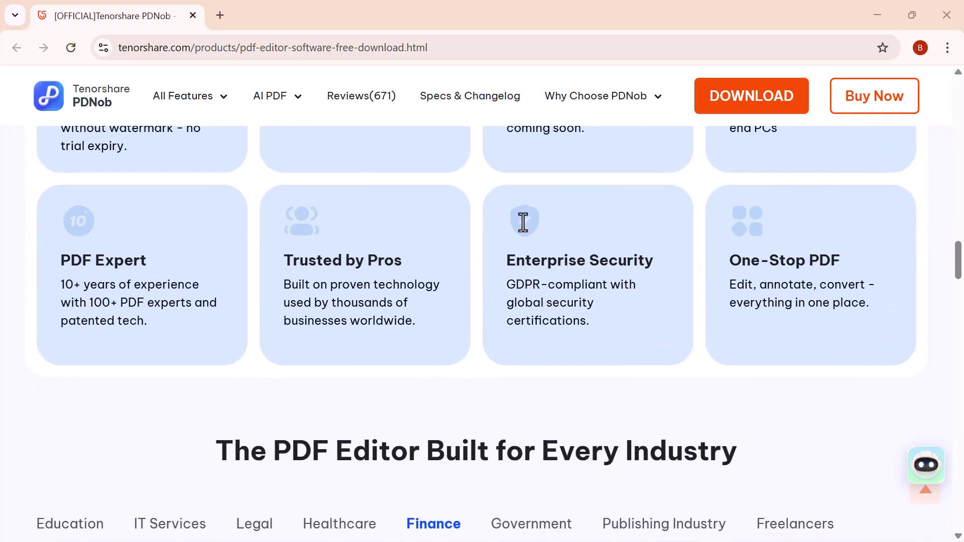
{"action": "scroll", "coordinate": [522, 223], "scroll_direction": "down", "scroll_amount": 1}
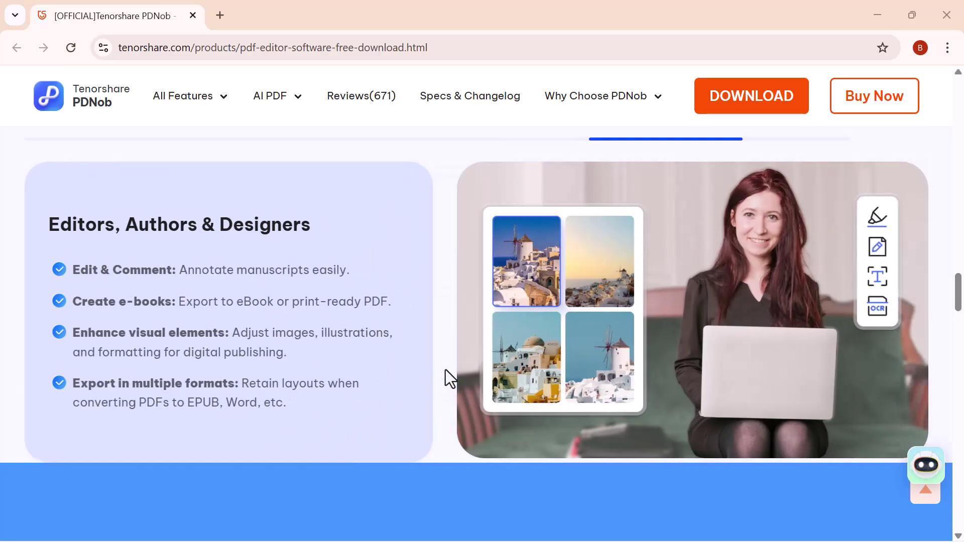
{"action": "scroll", "coordinate": [317, 357], "scroll_direction": "up", "scroll_amount": 10}
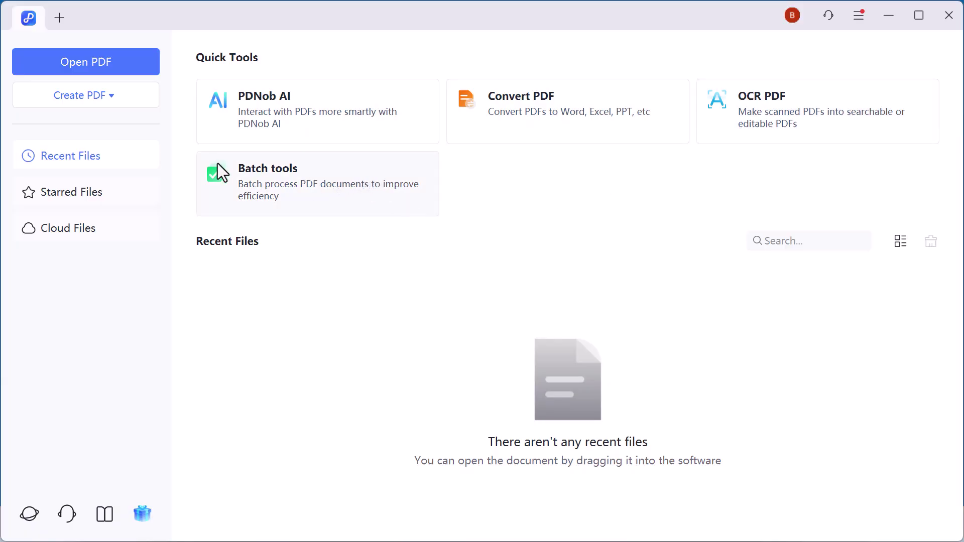
Open AI_Impact_Article_Long.pdf from the Downloads folder.
{"action": "left_click", "coordinate": [95, 63]}
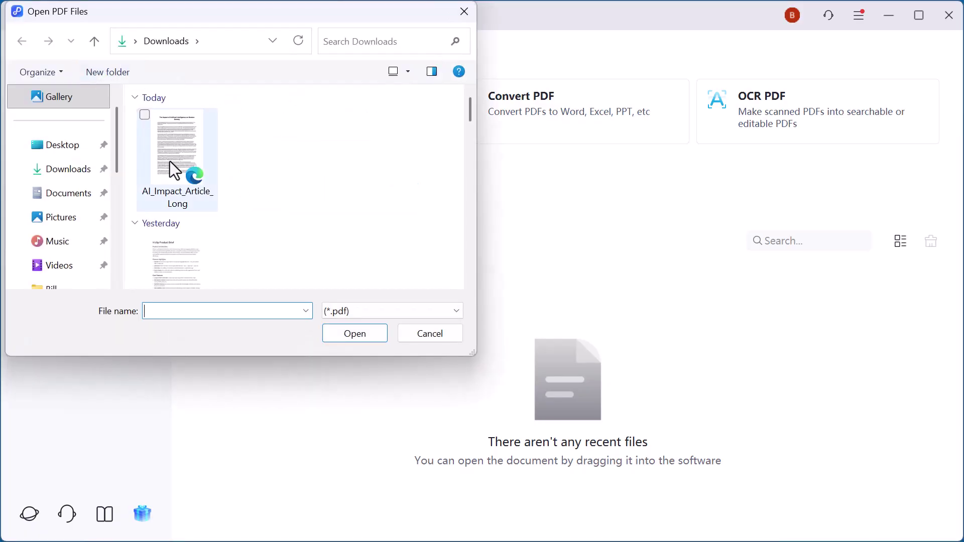
{"action": "left_click", "coordinate": [169, 161]}
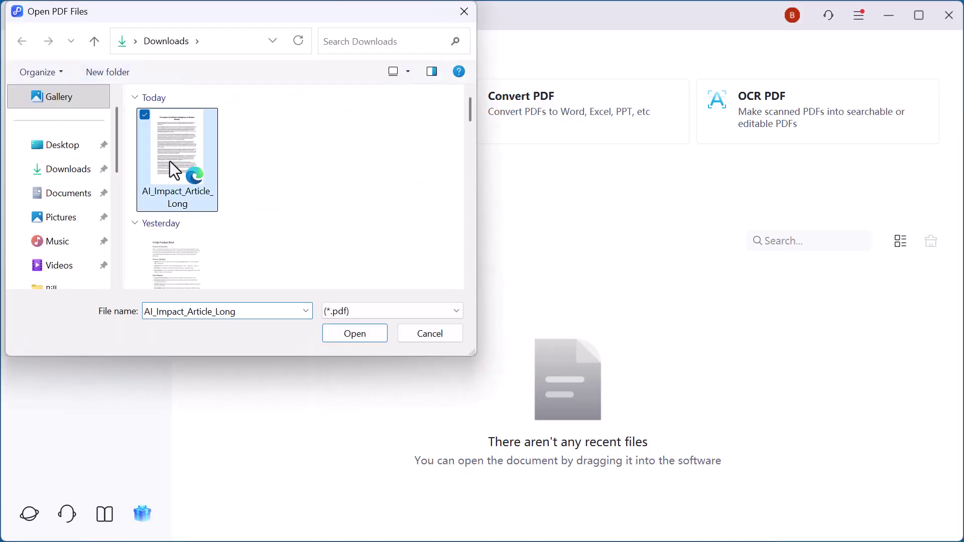
{"action": "left_click", "coordinate": [352, 336]}
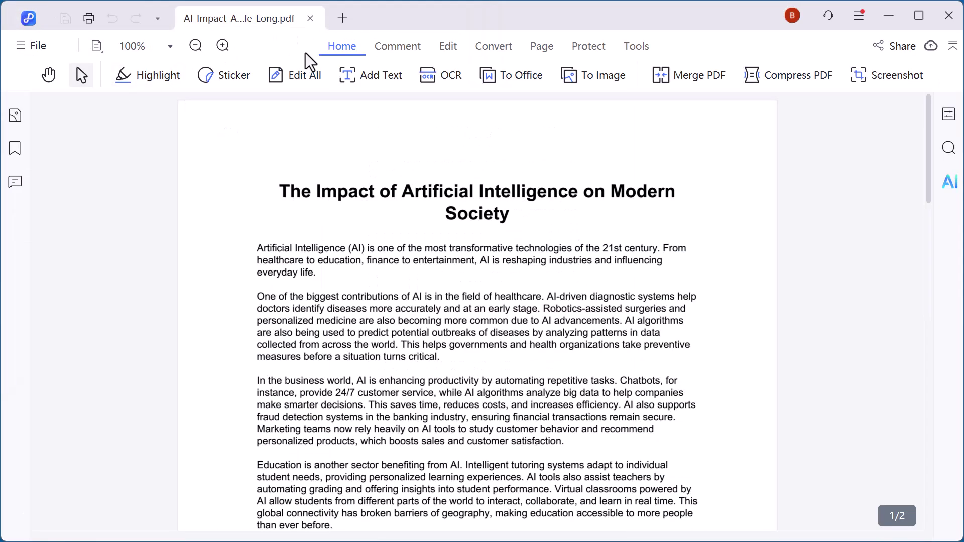
Highlight the title 'The Impact of Artificial Intelligence on Modern Society' in red.
{"action": "left_click", "coordinate": [145, 77]}
{"action": "left_click_drag", "start_coordinate": [279, 191], "coordinate": [517, 225]}
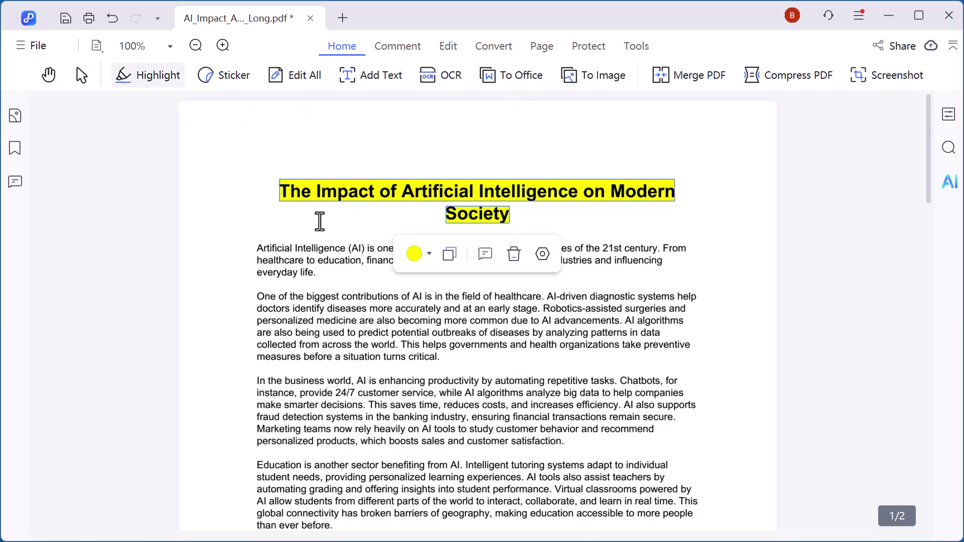
{"action": "left_click", "coordinate": [429, 257]}
{"action": "left_click", "coordinate": [450, 284]}
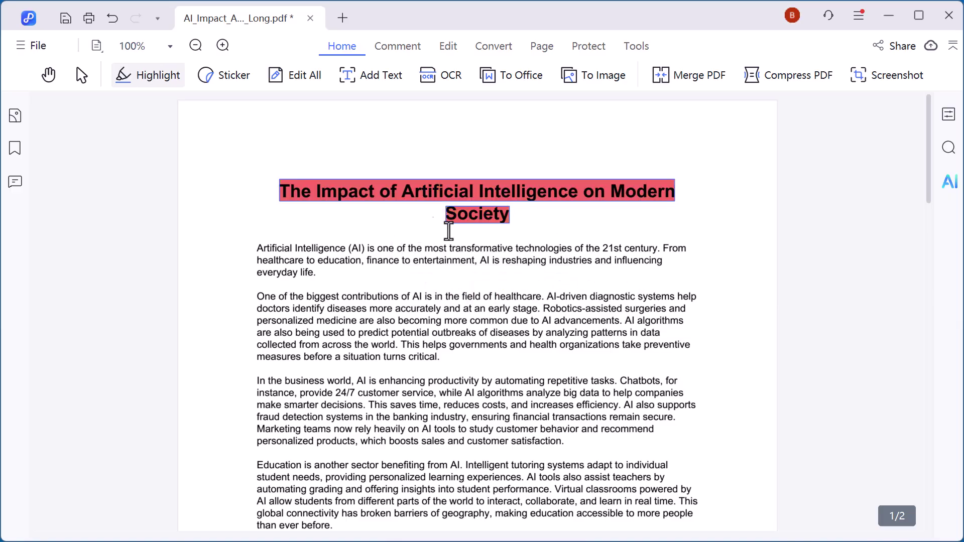
Browse the sticker list and show the editing options.
{"action": "left_click", "coordinate": [230, 78]}
{"action": "scroll", "coordinate": [409, 259], "scroll_direction": "down", "scroll_amount": 3}
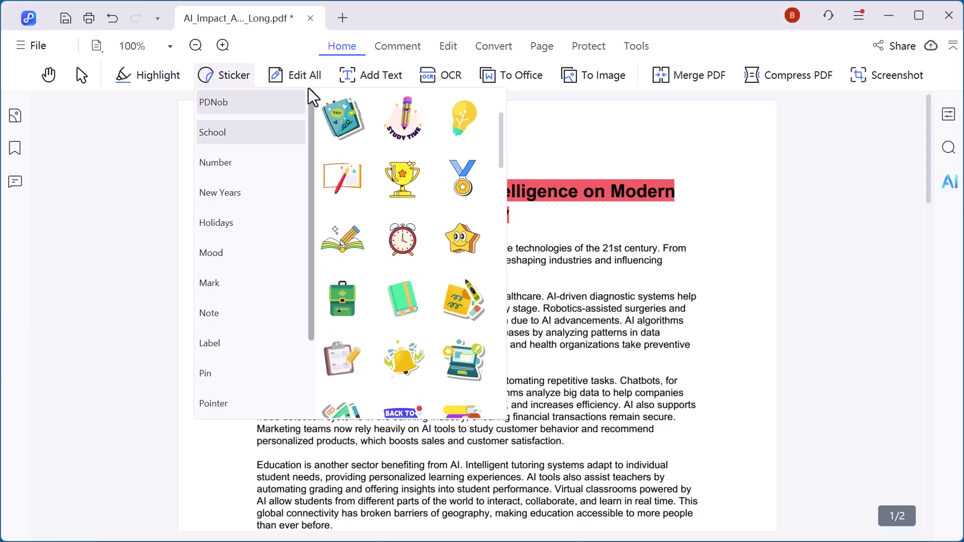
{"action": "left_click", "coordinate": [301, 76]}
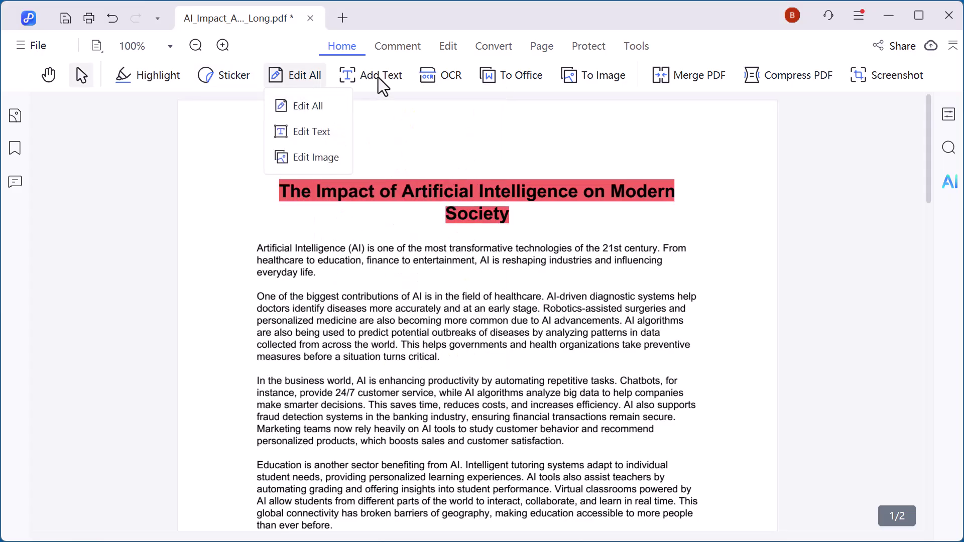
Underline the opening paragraph in red, undoing a trial strikethrough on the second paragraph.
{"action": "left_click", "coordinate": [399, 49]}
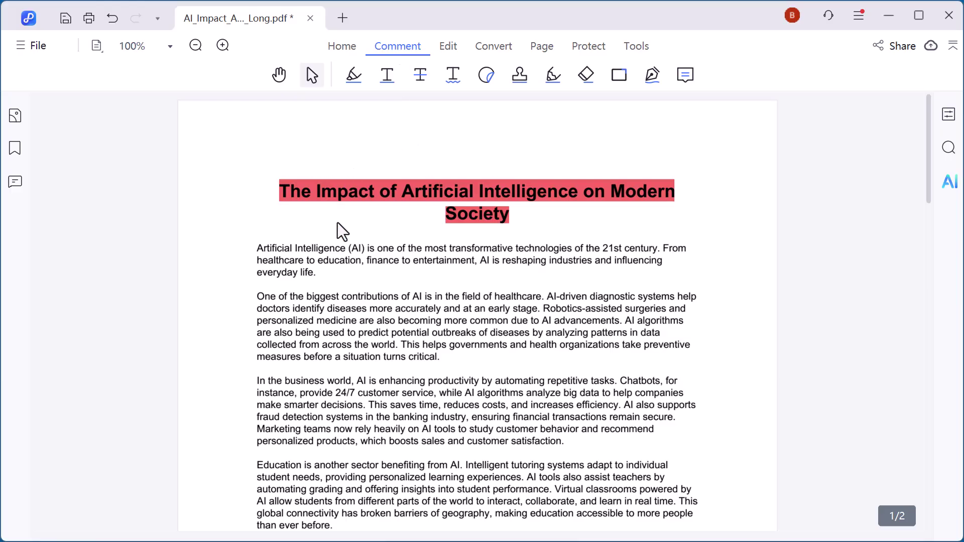
{"action": "left_click", "coordinate": [387, 75]}
{"action": "left_click_drag", "start_coordinate": [255, 248], "coordinate": [326, 275]}
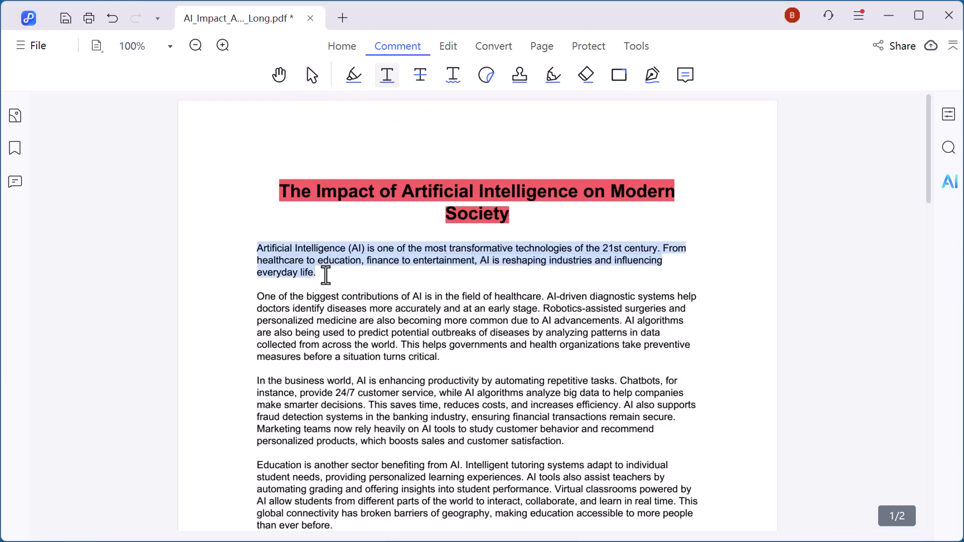
{"action": "left_click", "coordinate": [425, 82]}
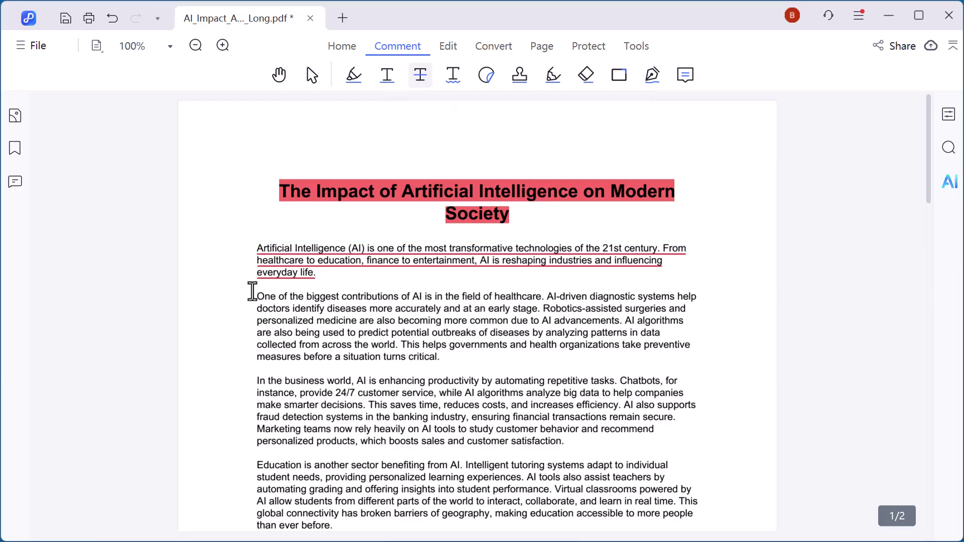
{"action": "left_click_drag", "start_coordinate": [253, 292], "coordinate": [334, 332]}
{"action": "key", "text": "ctrl+z"}
Place a Standard Business APPROVED stamp beside the third paragraph and glance at signature options.
{"action": "left_click", "coordinate": [520, 76]}
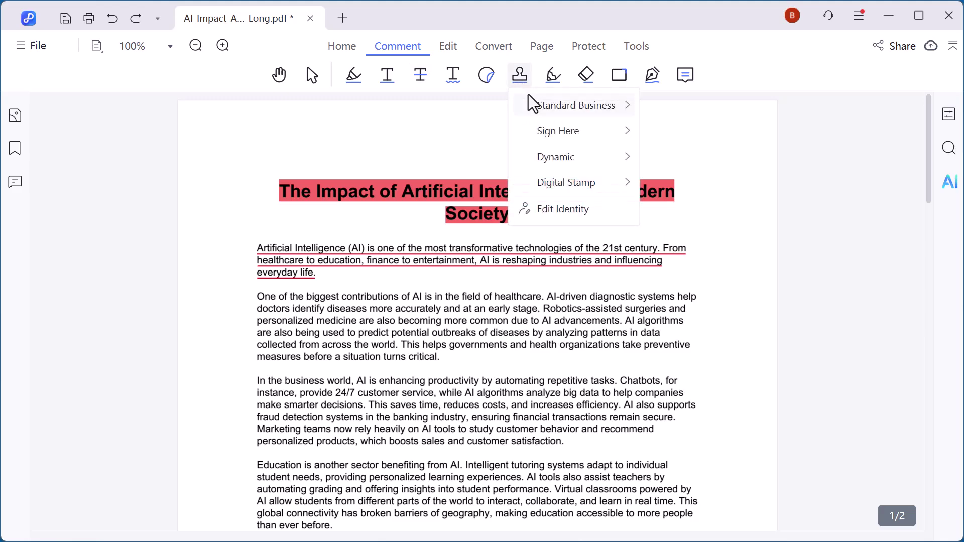
{"action": "mouse_move", "coordinate": [556, 110]}
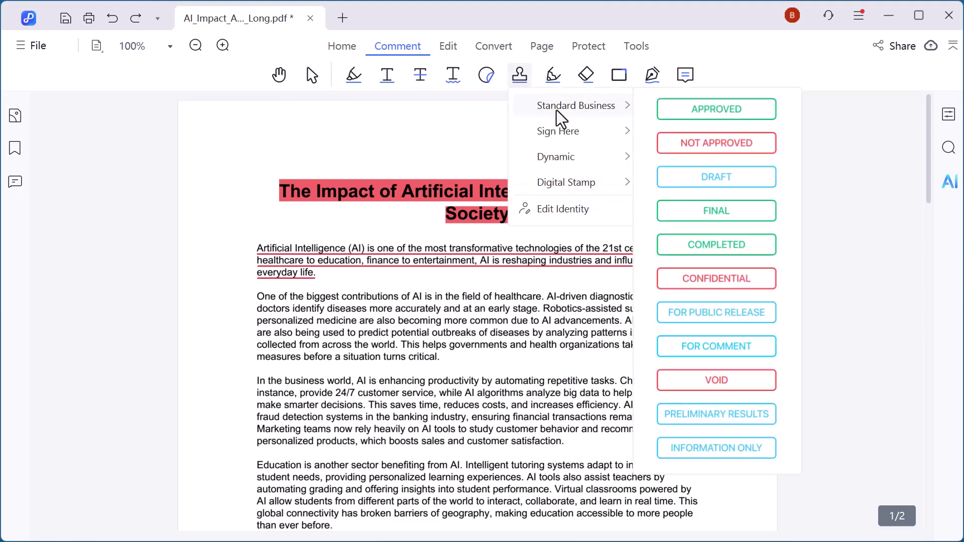
{"action": "left_click", "coordinate": [690, 116]}
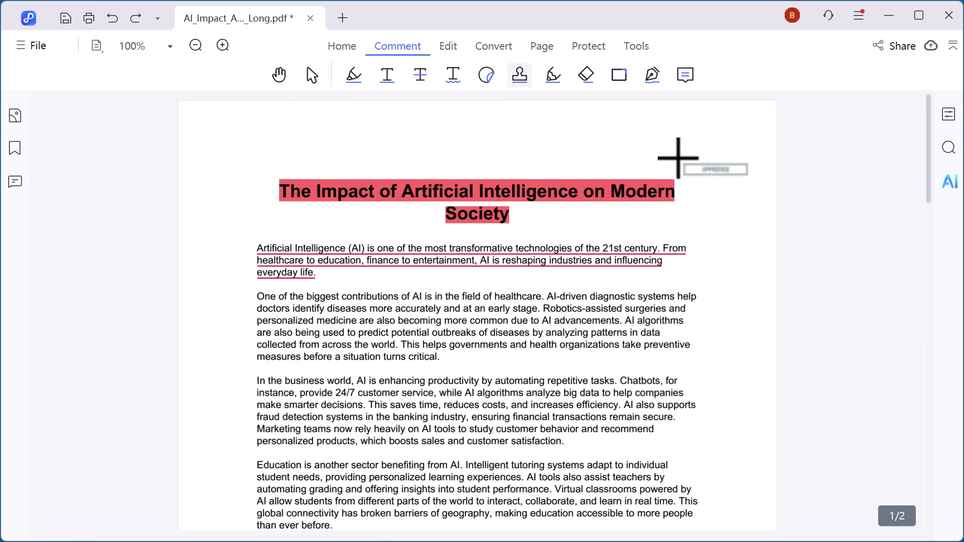
{"action": "left_click", "coordinate": [704, 370]}
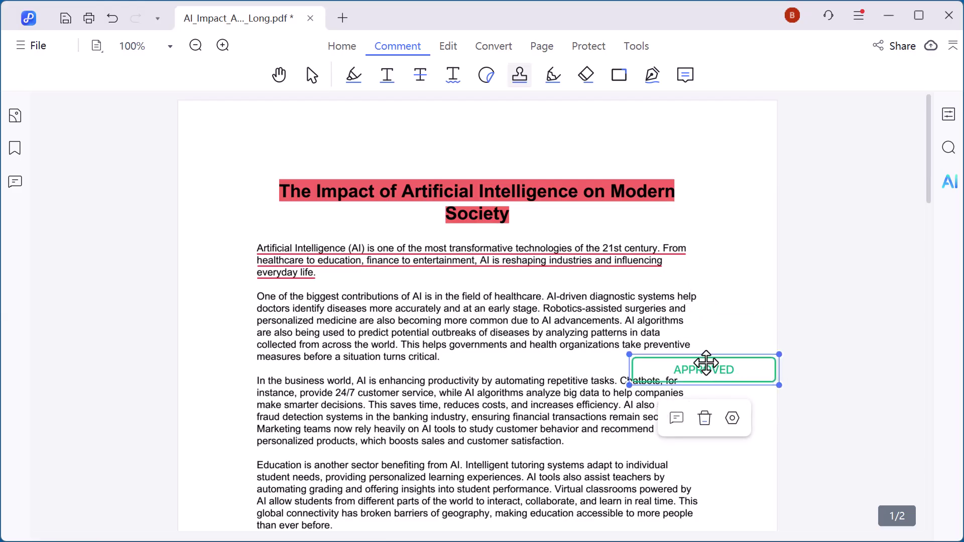
{"action": "mouse_move", "coordinate": [704, 363]}
{"action": "left_mouse_down"}
{"action": "mouse_move", "coordinate": [697, 416]}
{"action": "mouse_move", "coordinate": [704, 364]}
{"action": "left_mouse_up"}
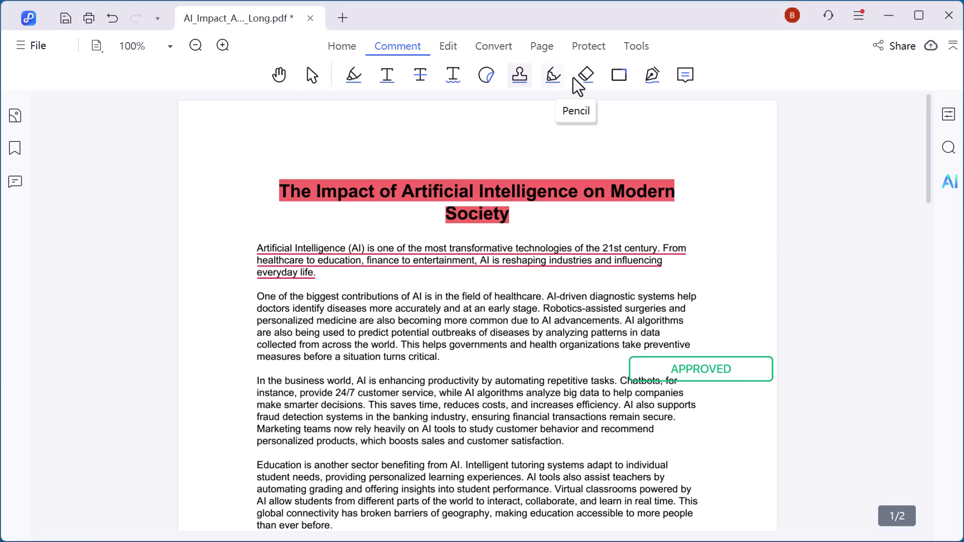
{"action": "left_click", "coordinate": [651, 75]}
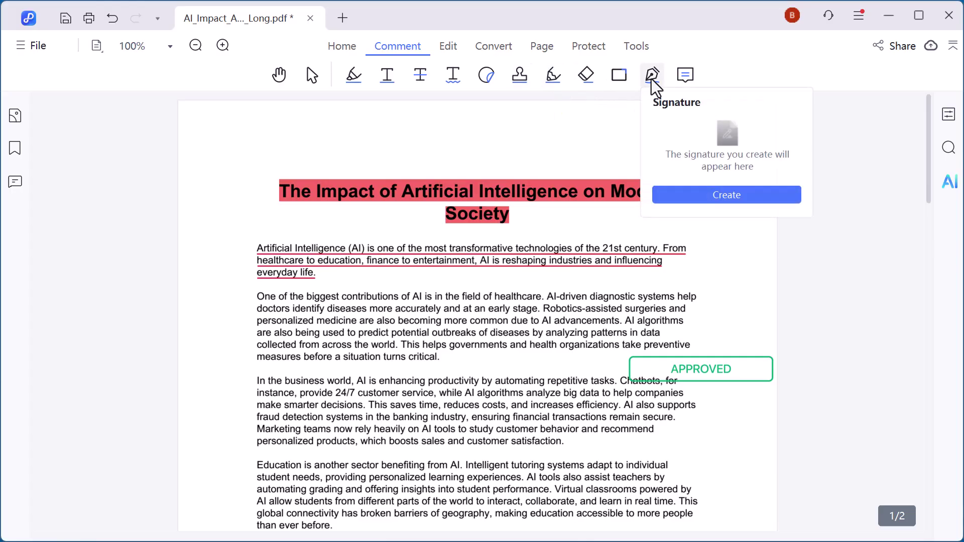
{"action": "left_click", "coordinate": [687, 77]}
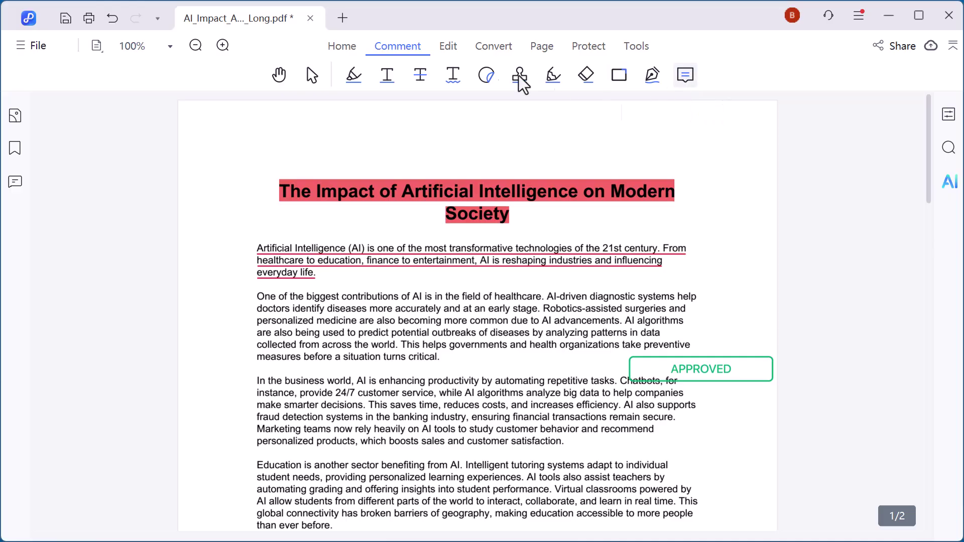
Add an 'AI' text box above the title in 18 pt Arial Black.
{"action": "left_click", "coordinate": [448, 46]}
{"action": "left_click", "coordinate": [230, 76]}
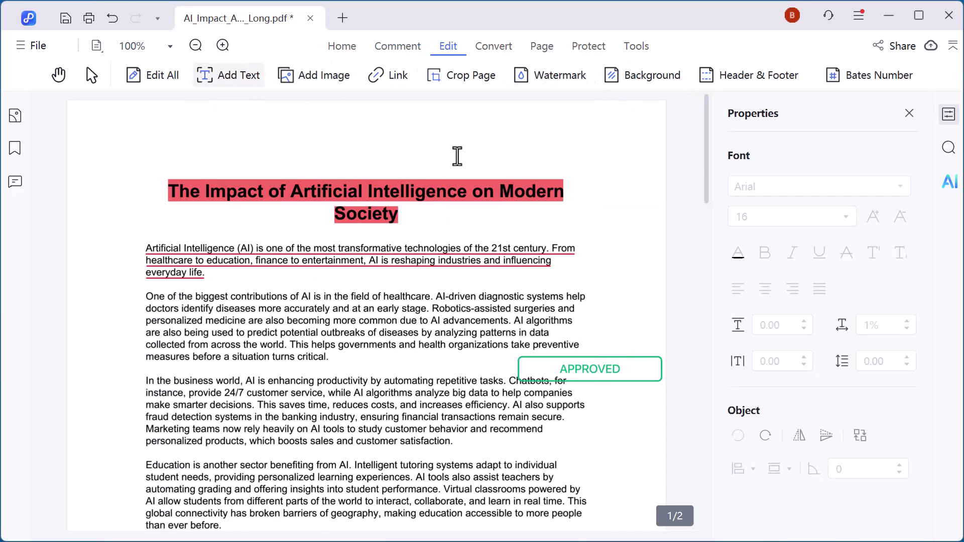
{"action": "left_click", "coordinate": [477, 135]}
{"action": "type", "text": "AI"}
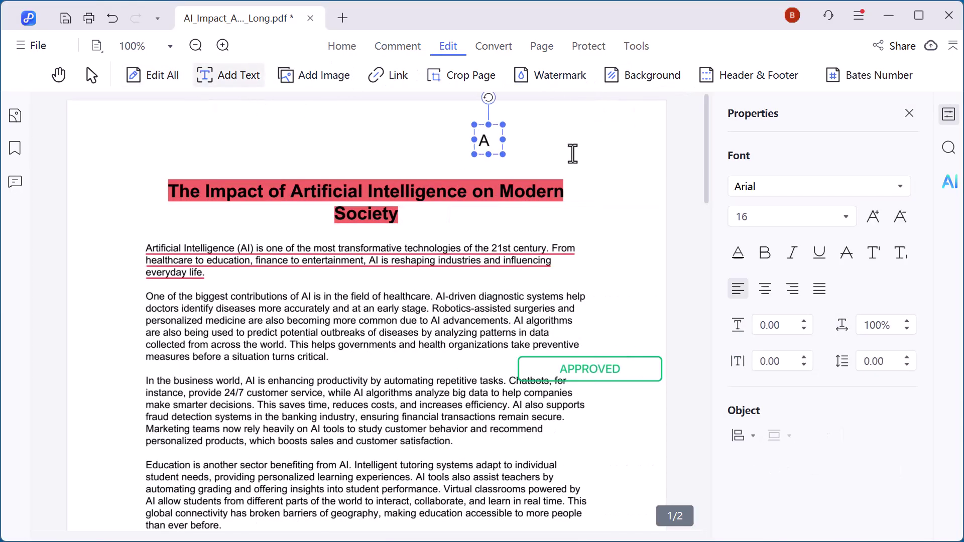
{"action": "key", "text": "ctrl+a"}
{"action": "left_click", "coordinate": [846, 216]}
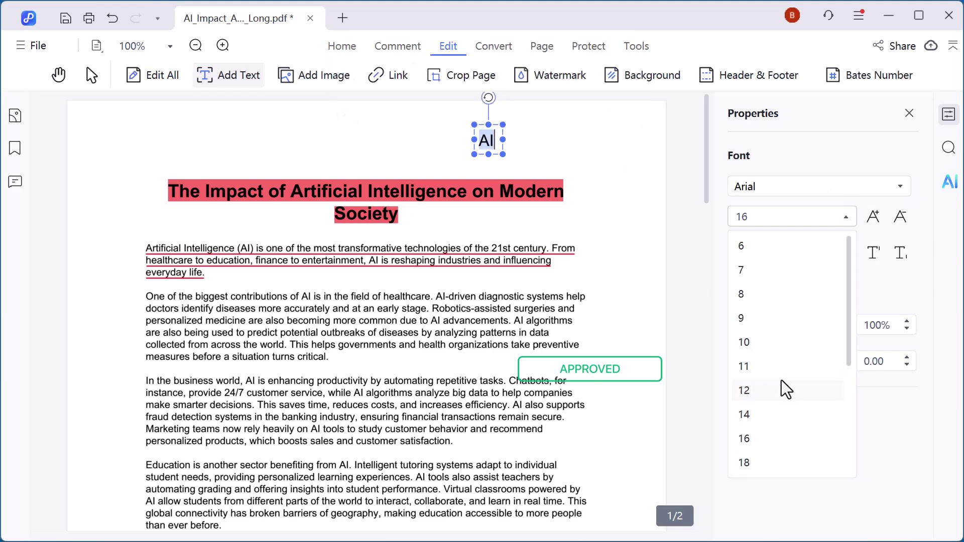
{"action": "left_click", "coordinate": [747, 469]}
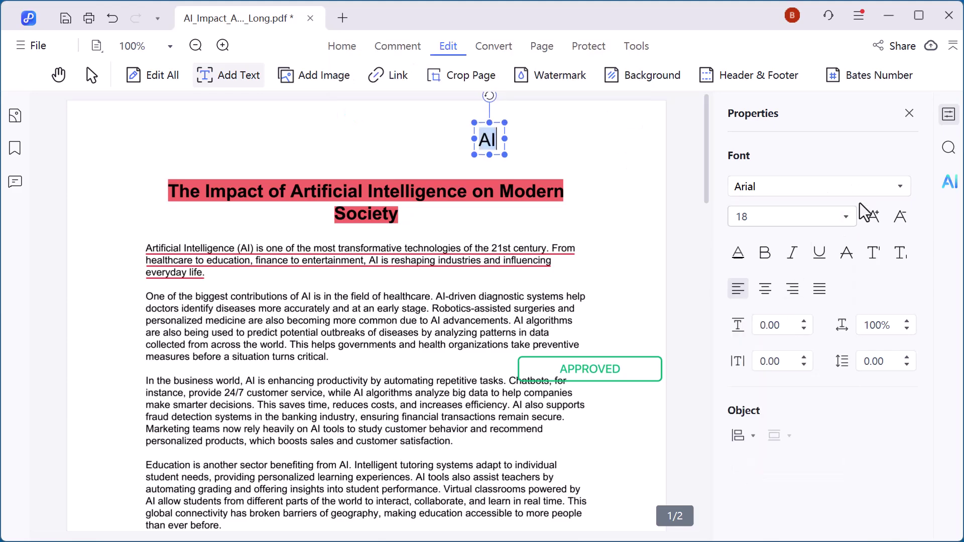
{"action": "left_click", "coordinate": [884, 188]}
{"action": "left_click", "coordinate": [796, 115]}
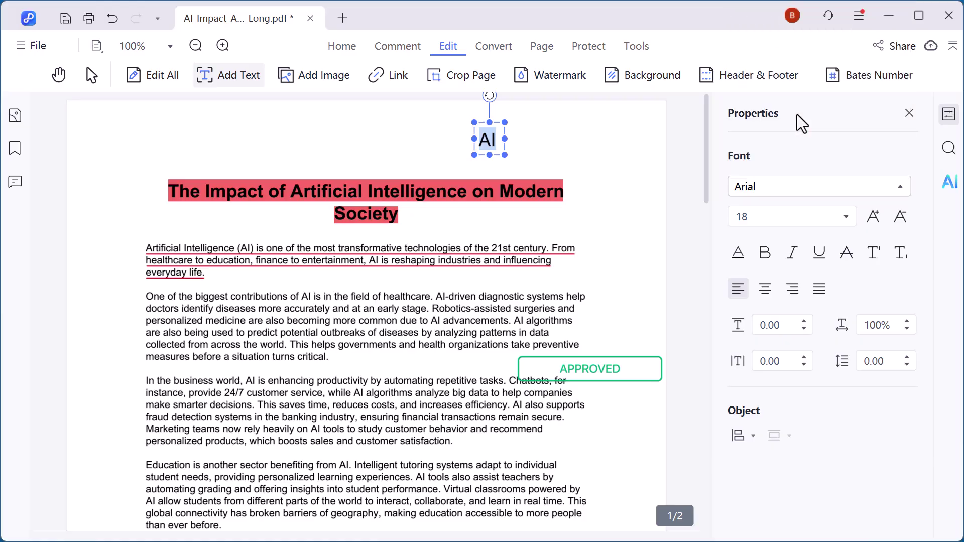
Insert the mountain-lake photo, shrink it, and position it above the title.
{"action": "left_click", "coordinate": [323, 78]}
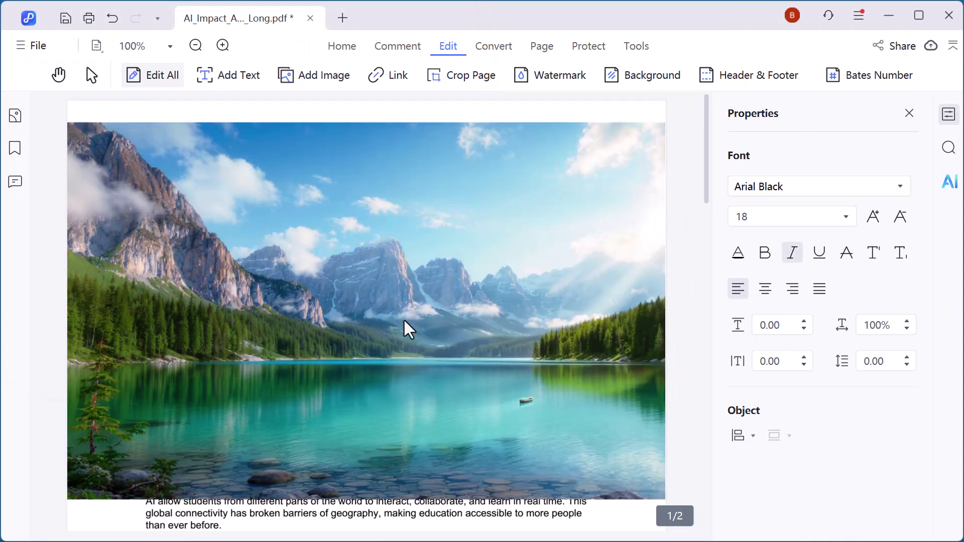
{"action": "left_click_drag", "start_coordinate": [404, 129], "coordinate": [405, 333]}
{"action": "left_click_drag", "start_coordinate": [301, 393], "coordinate": [301, 295]}
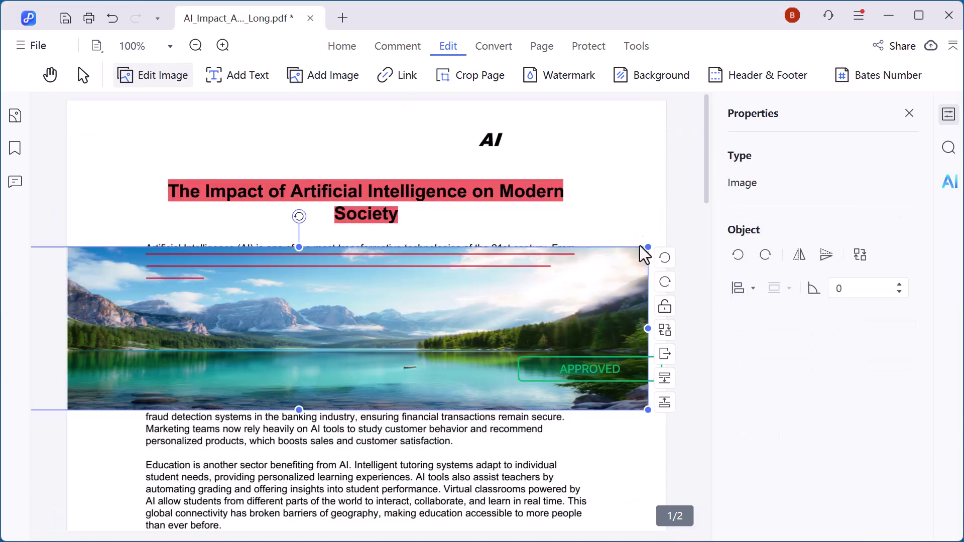
{"action": "left_click_drag", "start_coordinate": [647, 248], "coordinate": [495, 243]}
{"action": "left_click_drag", "start_coordinate": [58, 327], "coordinate": [258, 326]}
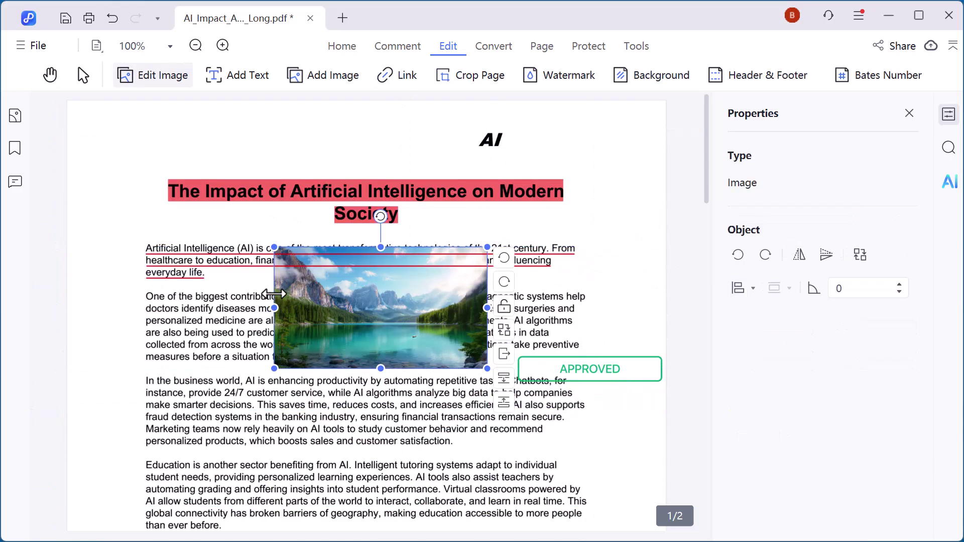
{"action": "left_click_drag", "start_coordinate": [380, 307], "coordinate": [371, 152]}
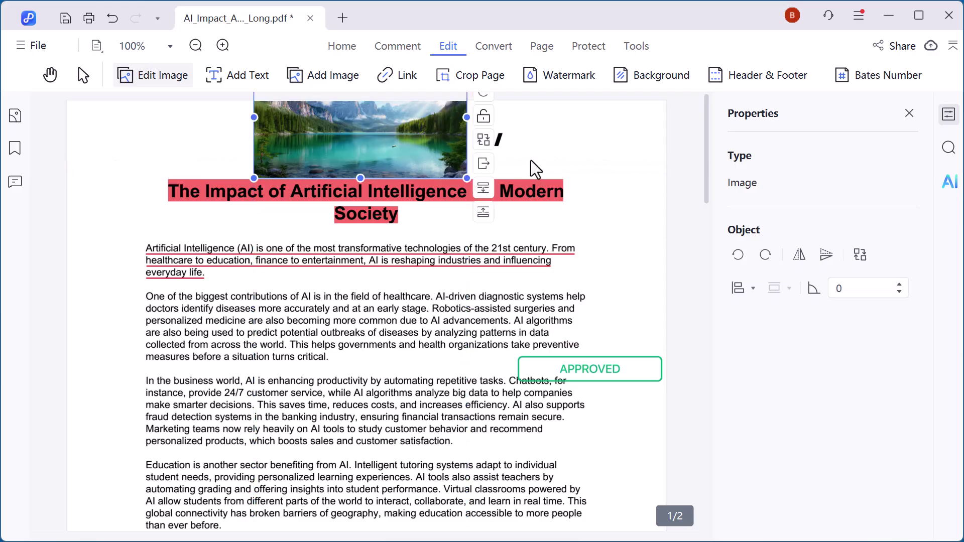
{"action": "left_click", "coordinate": [581, 163]}
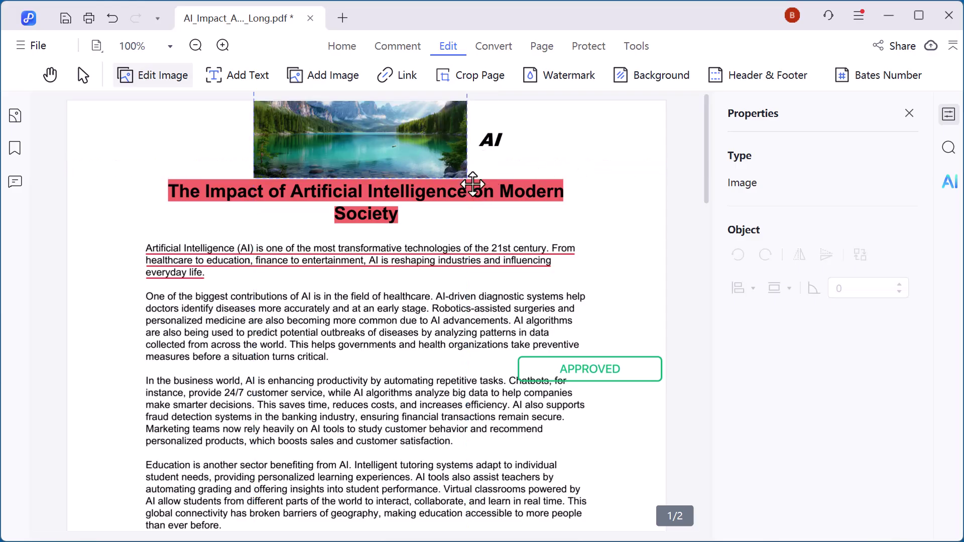
Add a 'BUAINESS' text watermark at 46% opacity.
{"action": "left_click", "coordinate": [534, 80]}
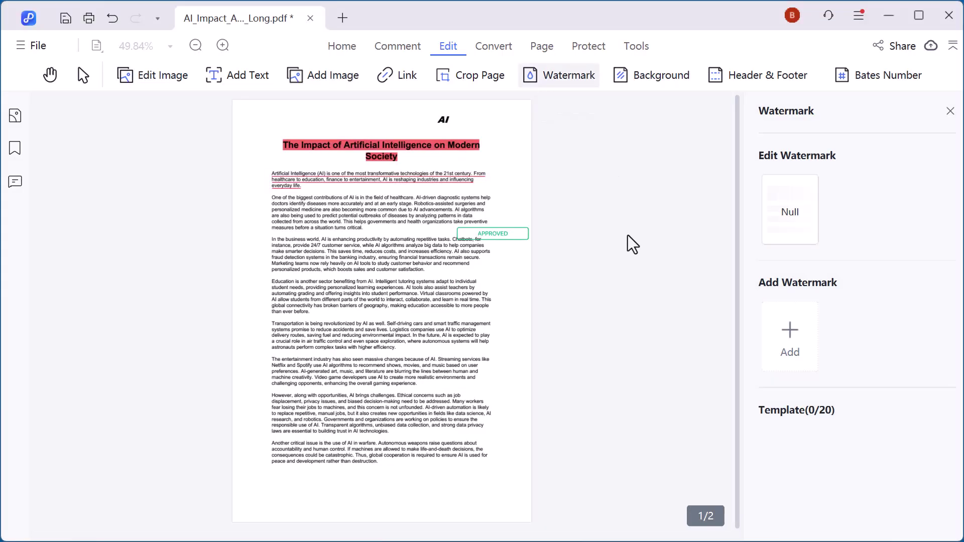
{"action": "left_click", "coordinate": [787, 352]}
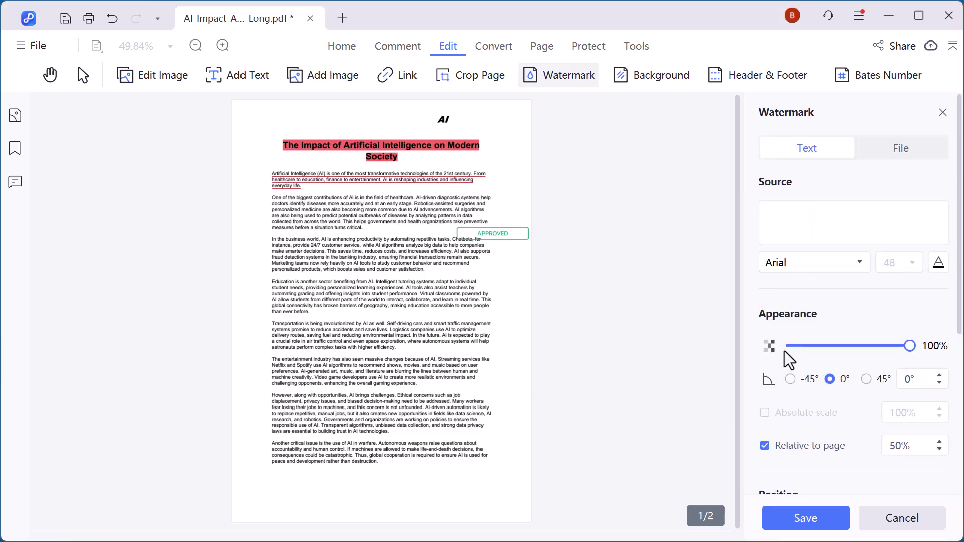
{"action": "left_click", "coordinate": [811, 235]}
{"action": "type", "text": "BUAIN"}
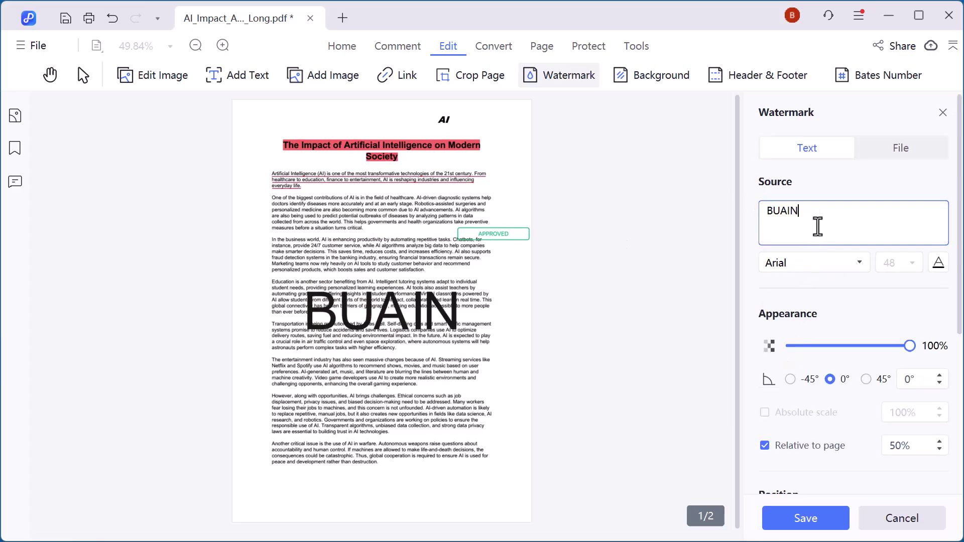
{"action": "type", "text": "ESS"}
{"action": "left_click_drag", "start_coordinate": [911, 350], "coordinate": [843, 348]}
{"action": "left_click", "coordinate": [799, 520]}
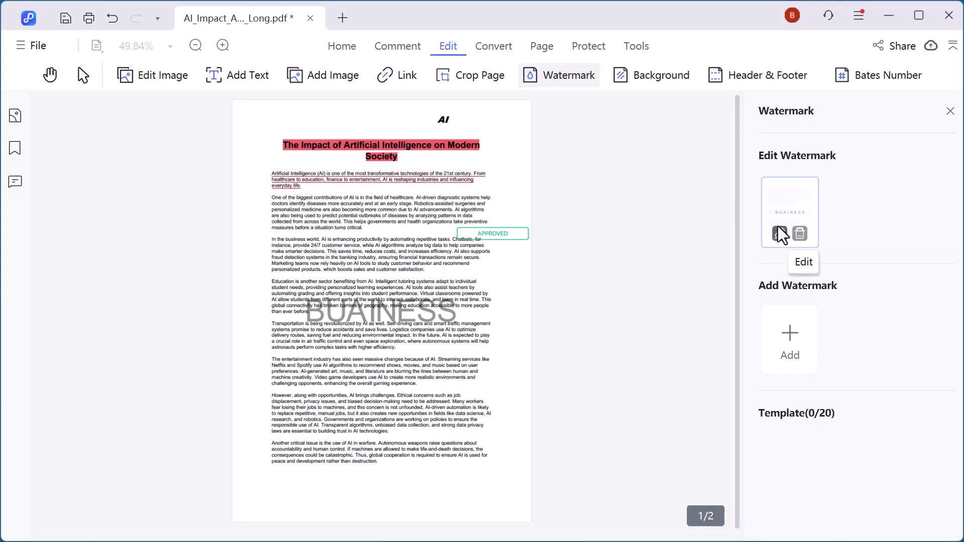
Look over the background and header/footer options, then bring up the Convert tools.
{"action": "left_click", "coordinate": [651, 75]}
{"action": "left_click", "coordinate": [761, 76]}
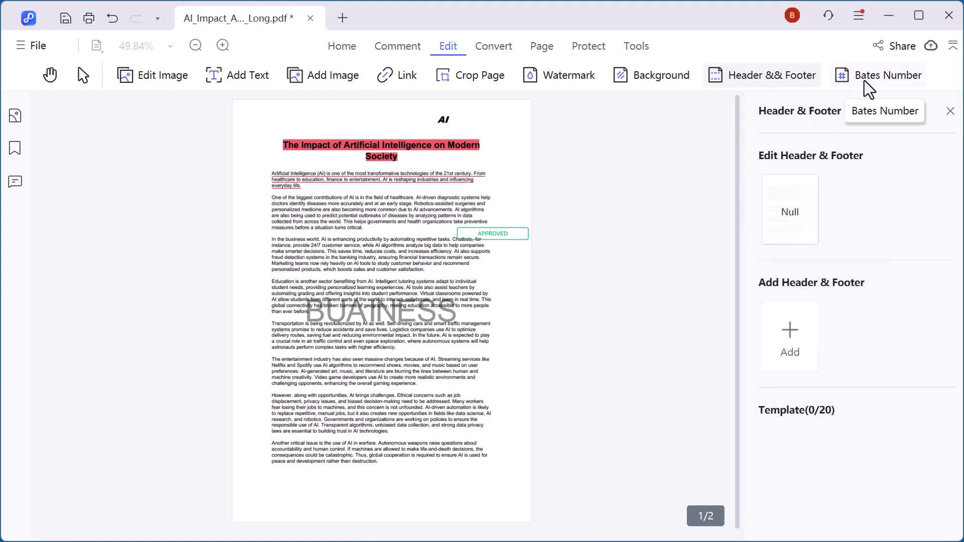
{"action": "left_click", "coordinate": [494, 47]}
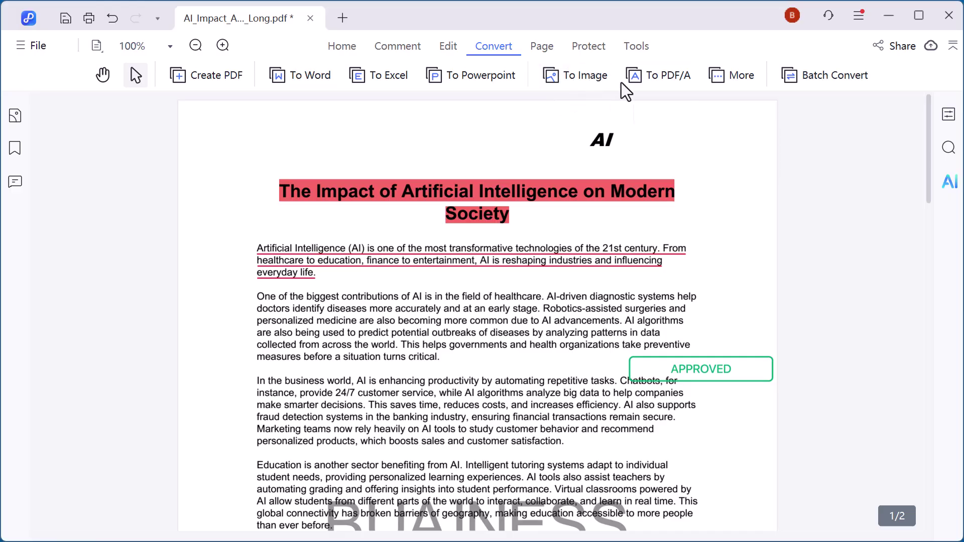
Set up To Word conversion of pages 1–2 as Word (*.docx) to the Source Directory.
{"action": "left_click", "coordinate": [300, 79]}
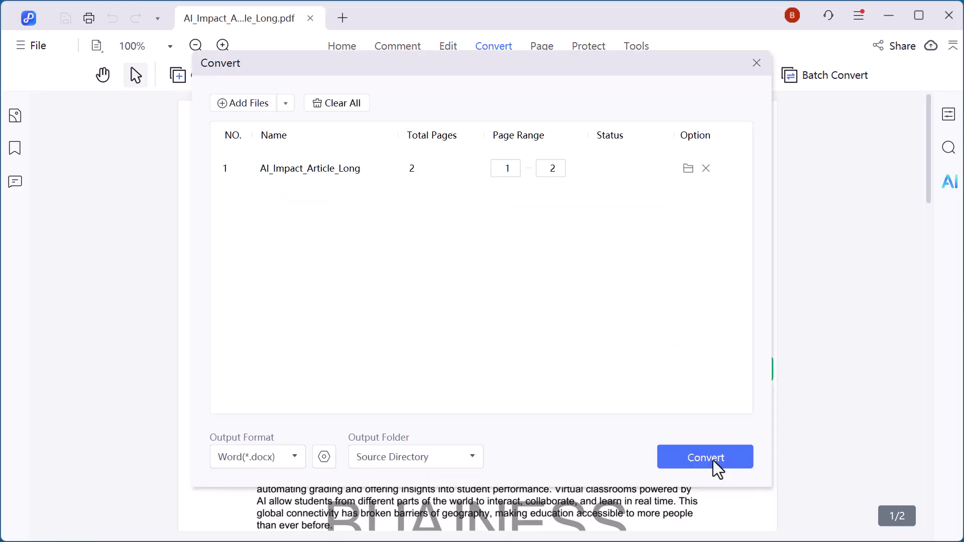
Convert the article to .docx, check it in Word, then minimize Word and File Explorer.
{"action": "left_click", "coordinate": [713, 460]}
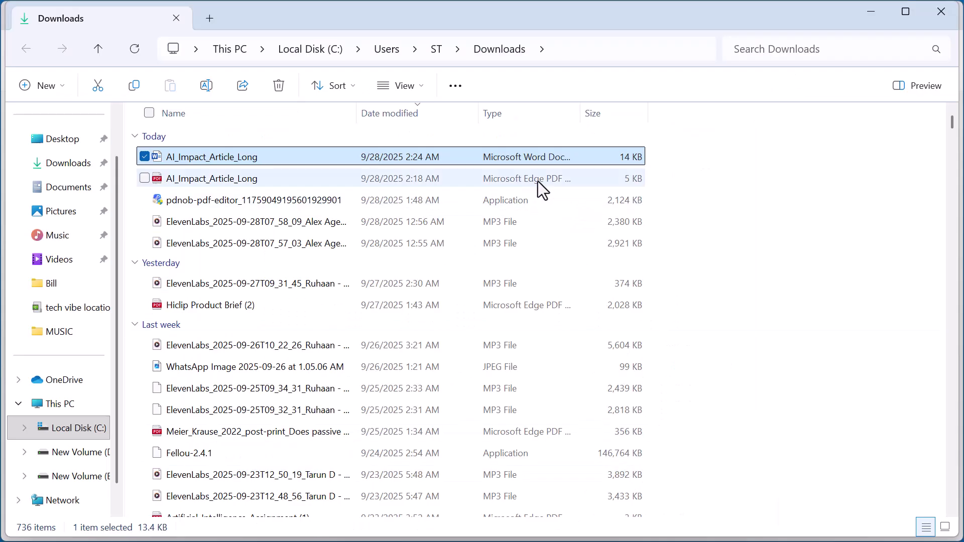
{"action": "double_click", "coordinate": [522, 156]}
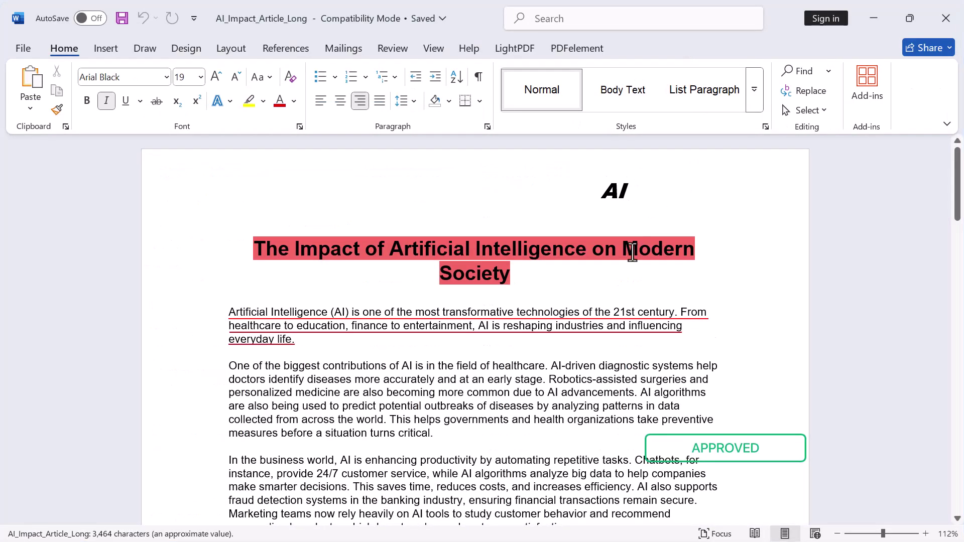
{"action": "left_click", "coordinate": [886, 19]}
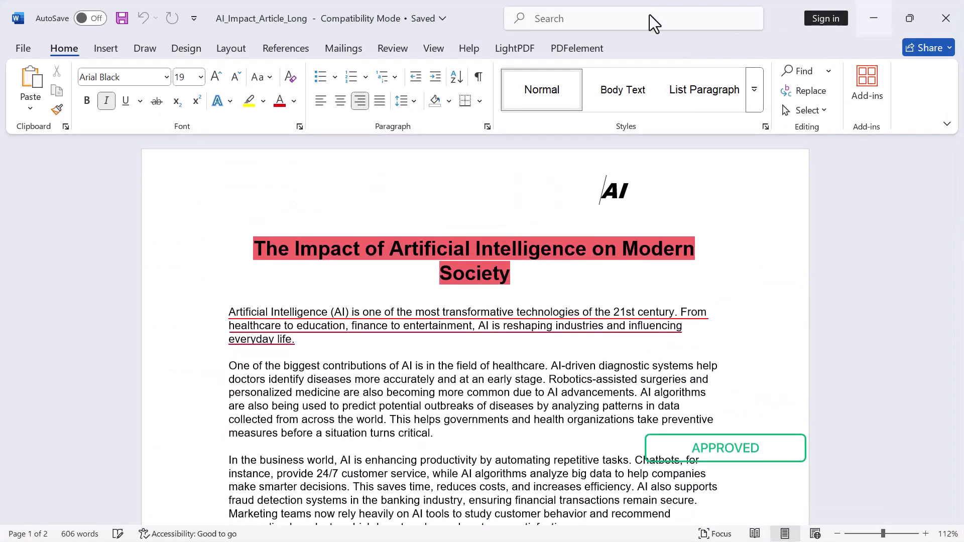
{"action": "left_click", "coordinate": [877, 7]}
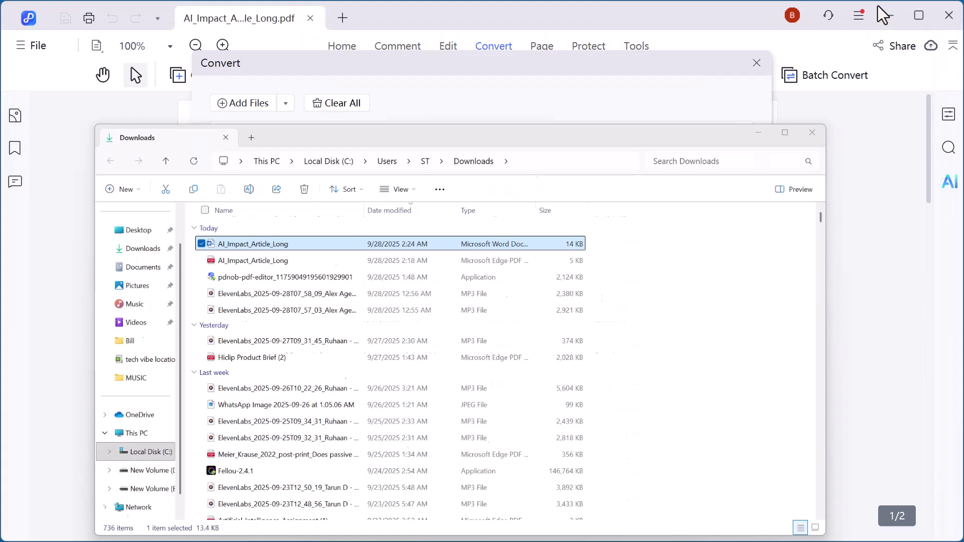
Close the Convert dialog, split the PDF at 2 pages per file, and open AI_Impact_Article_Long-Part 1.
{"action": "left_click", "coordinate": [755, 64]}
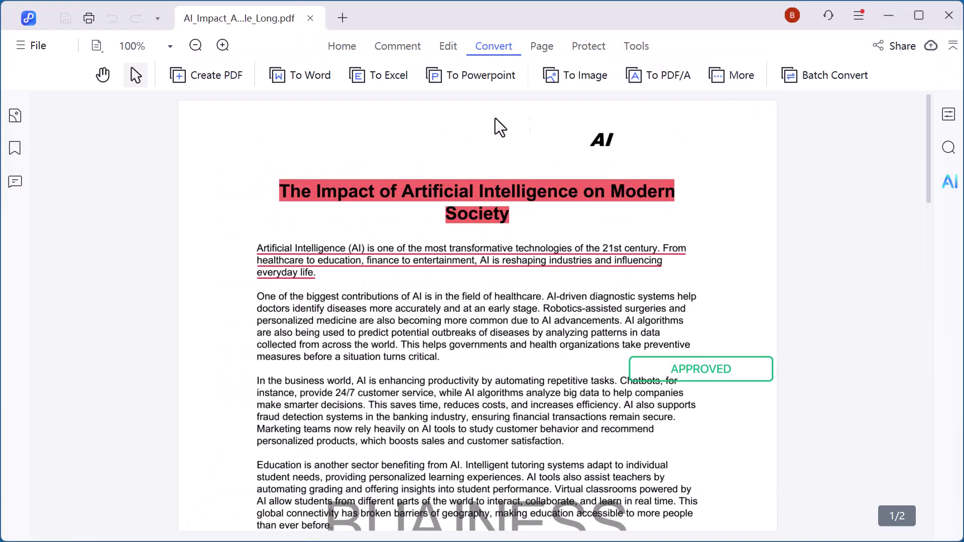
{"action": "left_click", "coordinate": [541, 46]}
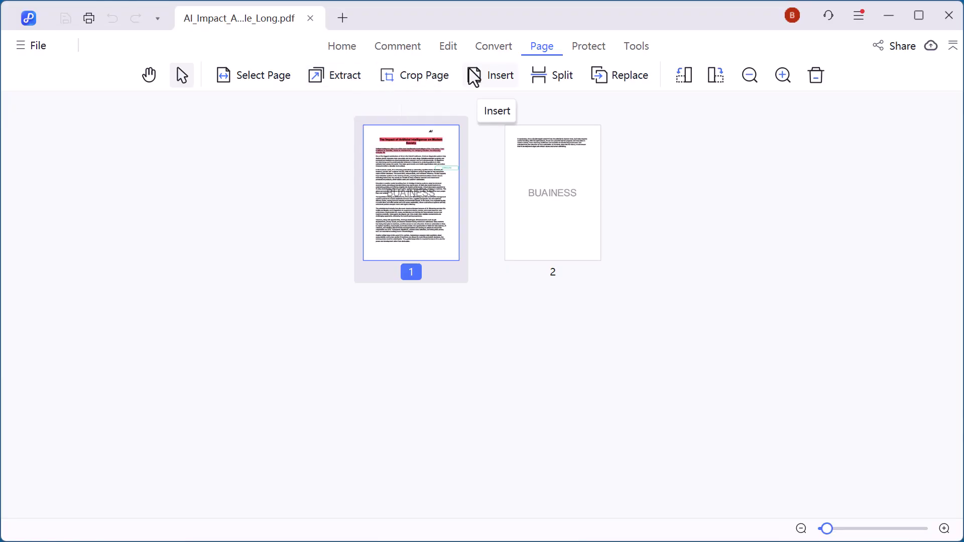
{"action": "left_click", "coordinate": [542, 81]}
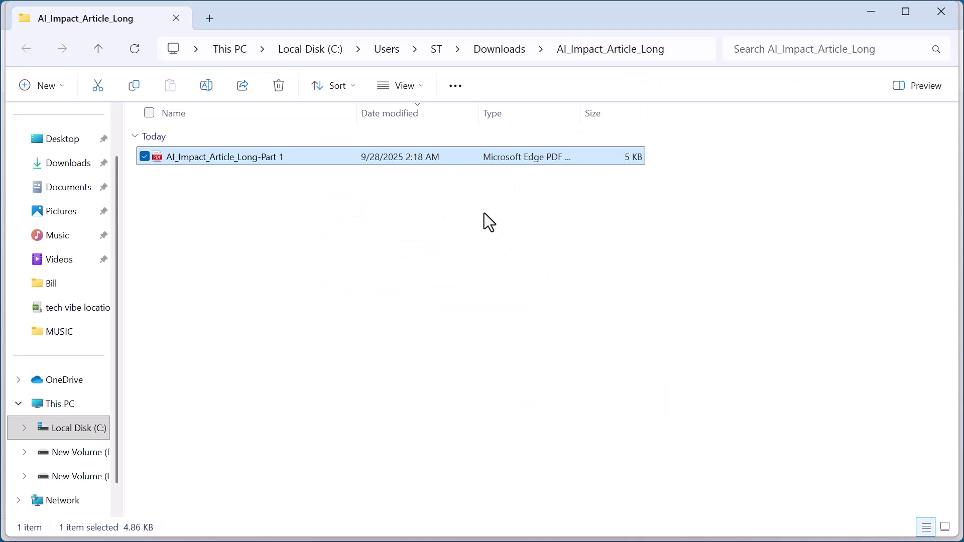
{"action": "double_click", "coordinate": [399, 161]}
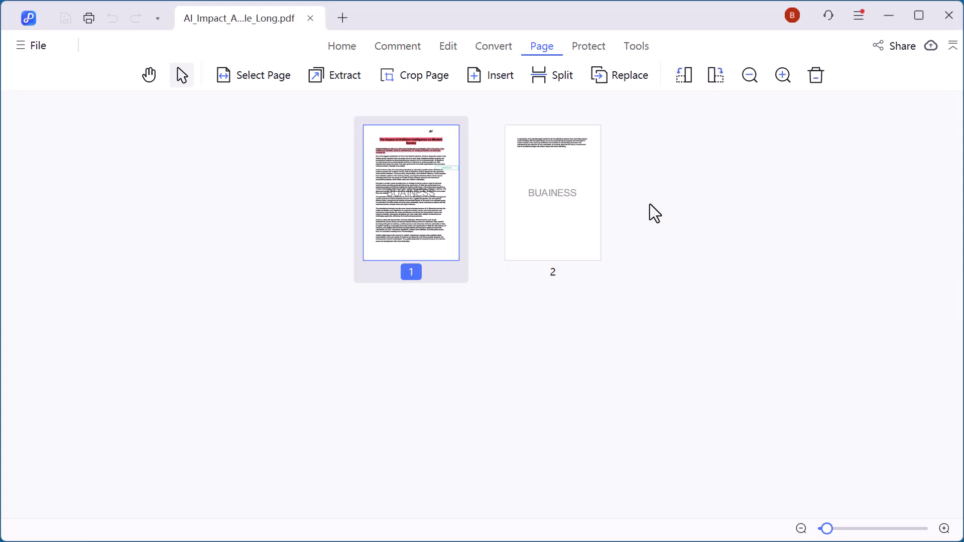
Enter open and editing passwords in the Encrypt dialog, then close it without applying them.
{"action": "left_click", "coordinate": [590, 46]}
{"action": "left_click", "coordinate": [375, 75]}
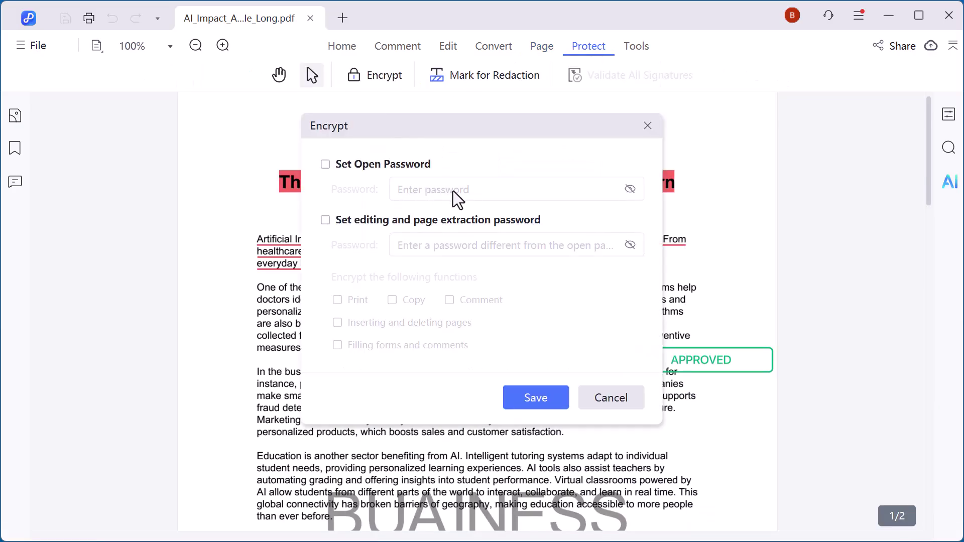
{"action": "left_click", "coordinate": [325, 165]}
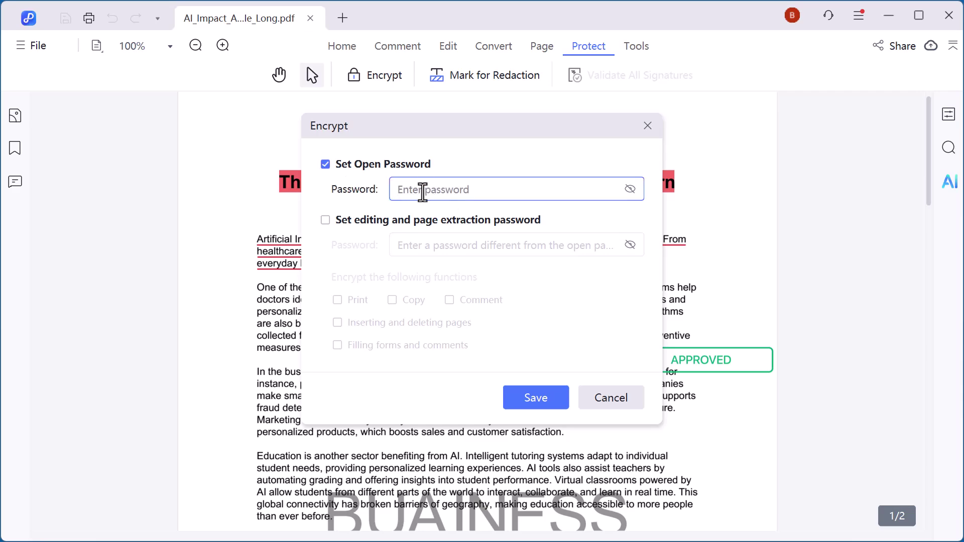
{"action": "type", "text": "•••••••••••"}
{"action": "left_click", "coordinate": [325, 220]}
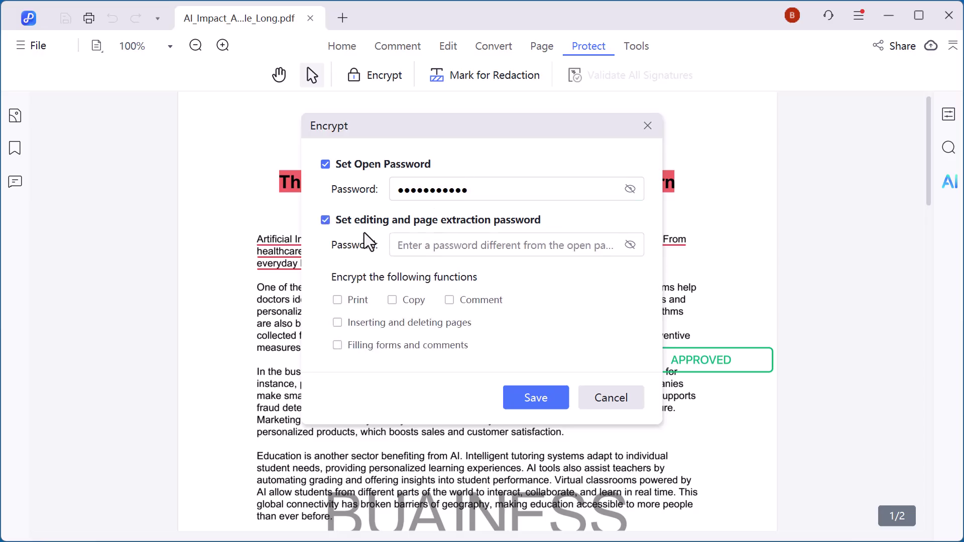
{"action": "left_click", "coordinate": [412, 244]}
{"action": "type", "text": "•••••••••••"}
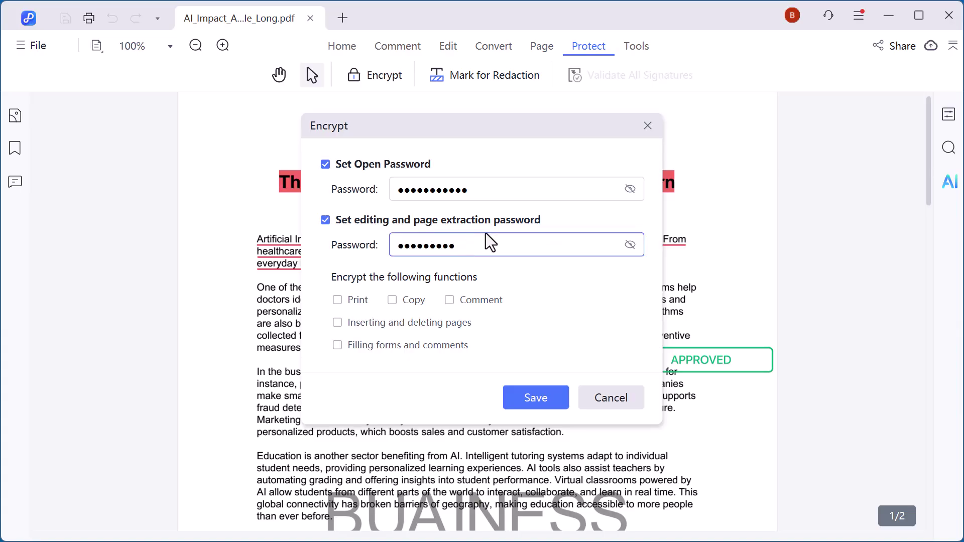
{"action": "key", "text": "BackSpace"}
{"action": "key", "text": "BackSpace"}
{"action": "key", "text": "BackSpace"}
{"action": "key", "text": "BackSpace"}
{"action": "key", "text": "BackSpace"}
{"action": "key", "text": "BackSpace"}
{"action": "key", "text": "BackSpace"}
{"action": "key", "text": "BackSpace"}
{"action": "key", "text": "BackSpace"}
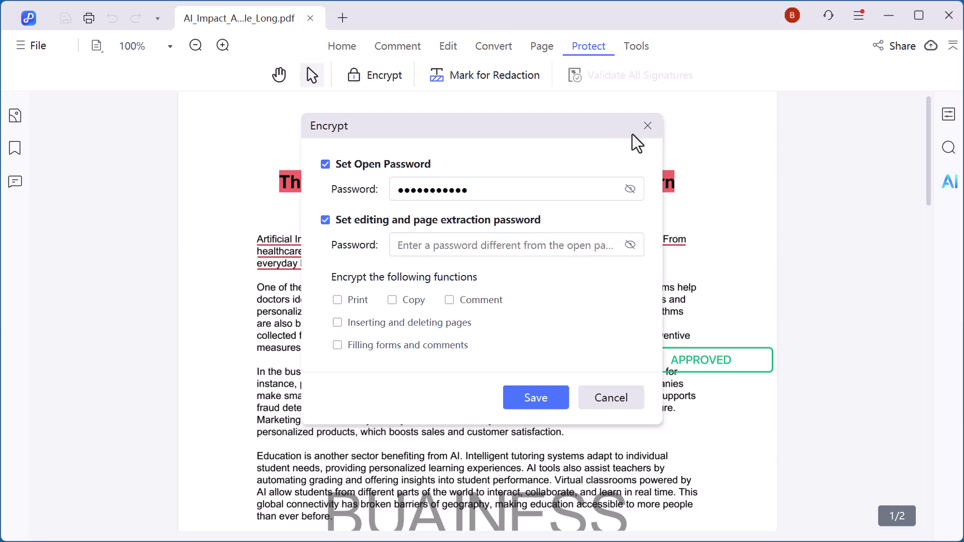
{"action": "left_click", "coordinate": [647, 126]}
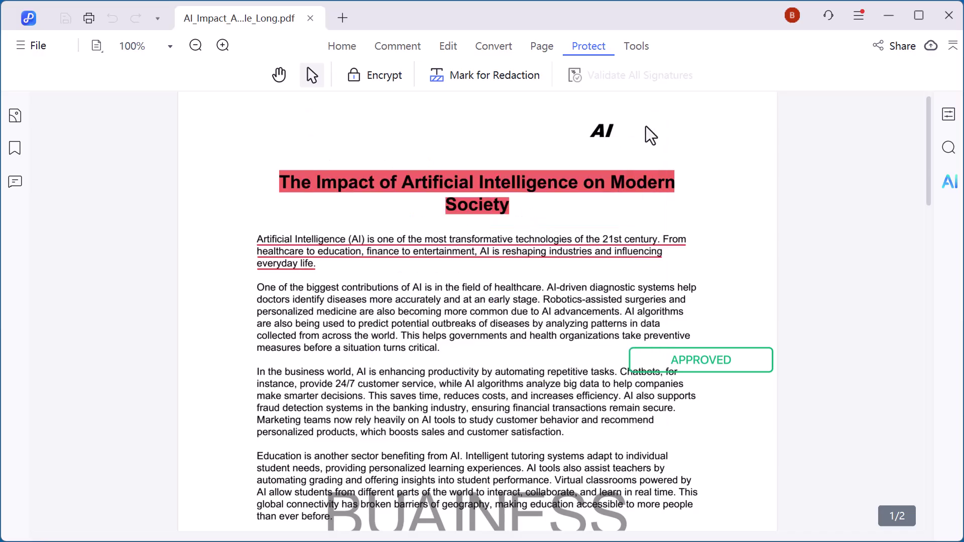
Run OCR on the current page with English kept as the document language.
{"action": "left_click", "coordinate": [635, 52]}
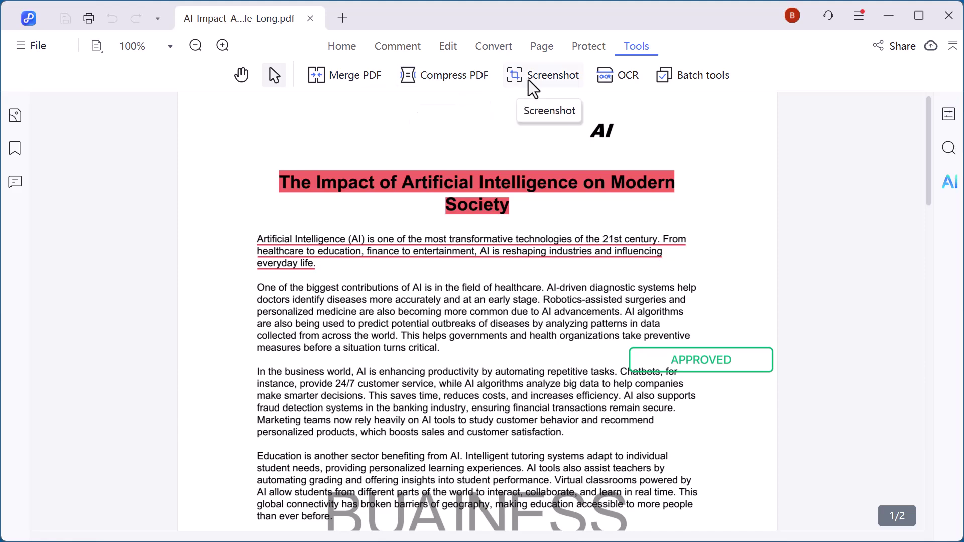
{"action": "left_click", "coordinate": [611, 75]}
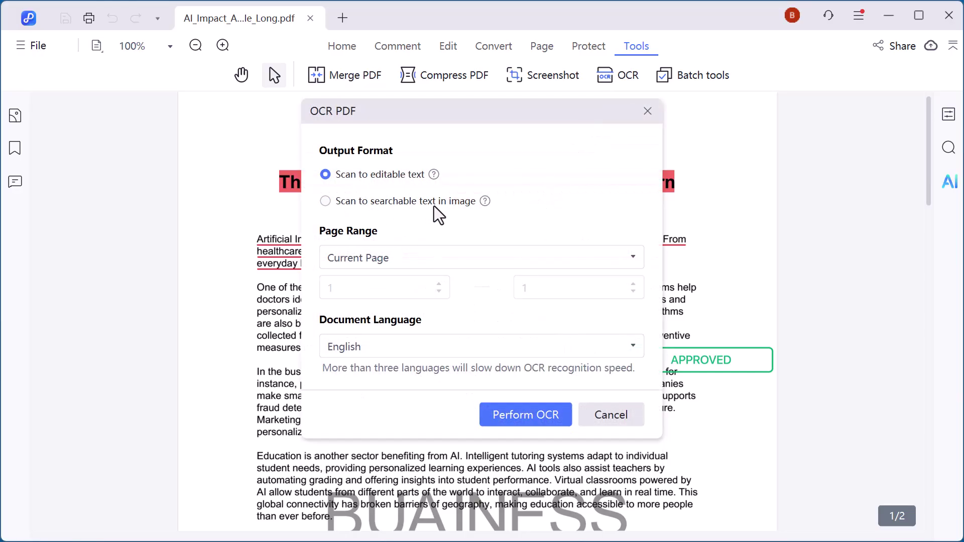
{"action": "left_click", "coordinate": [632, 346]}
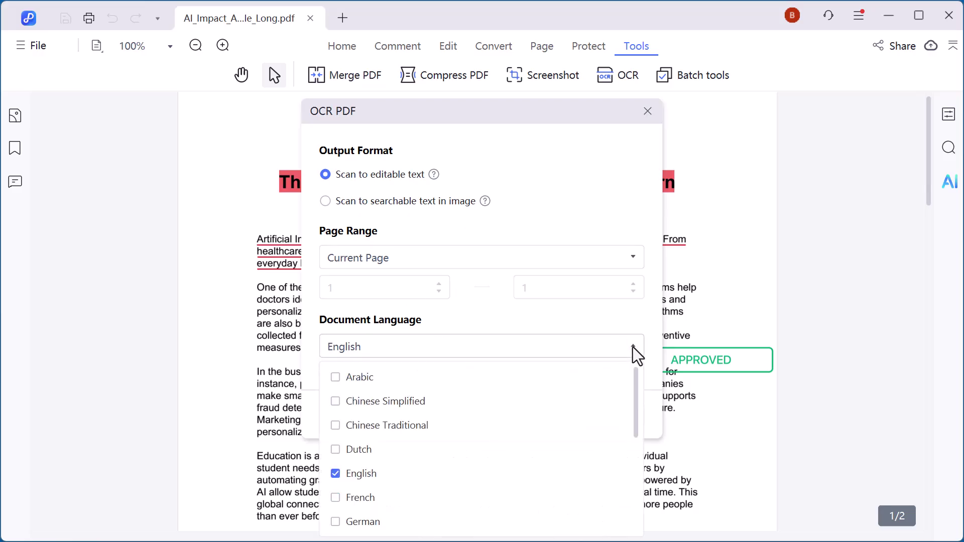
{"action": "scroll", "coordinate": [529, 427], "scroll_direction": "down", "scroll_amount": 3}
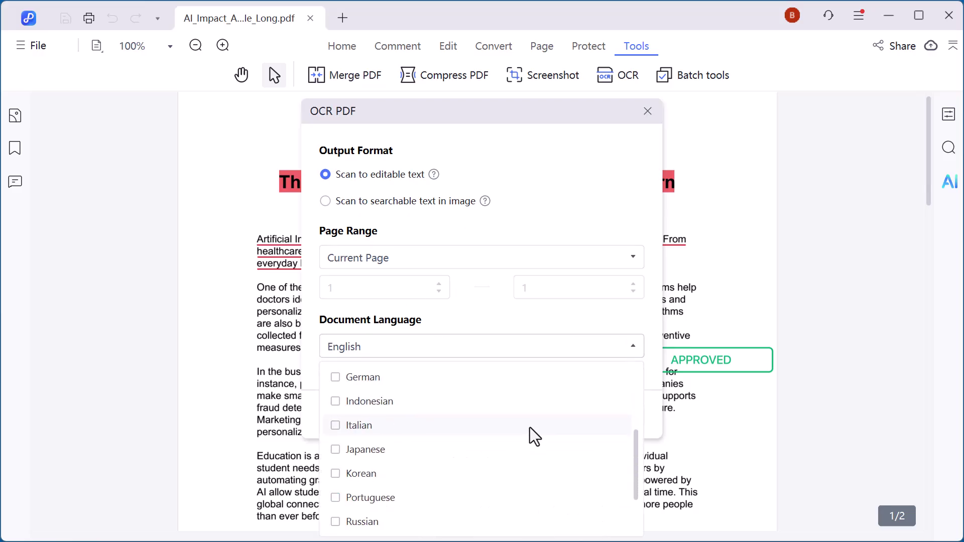
{"action": "scroll", "coordinate": [529, 427], "scroll_direction": "up", "scroll_amount": 3}
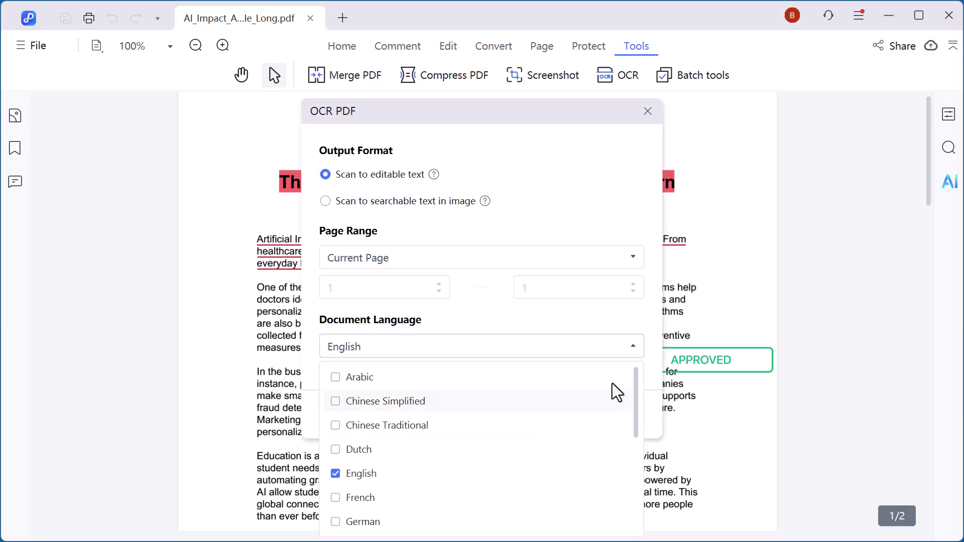
{"action": "left_click", "coordinate": [775, 313]}
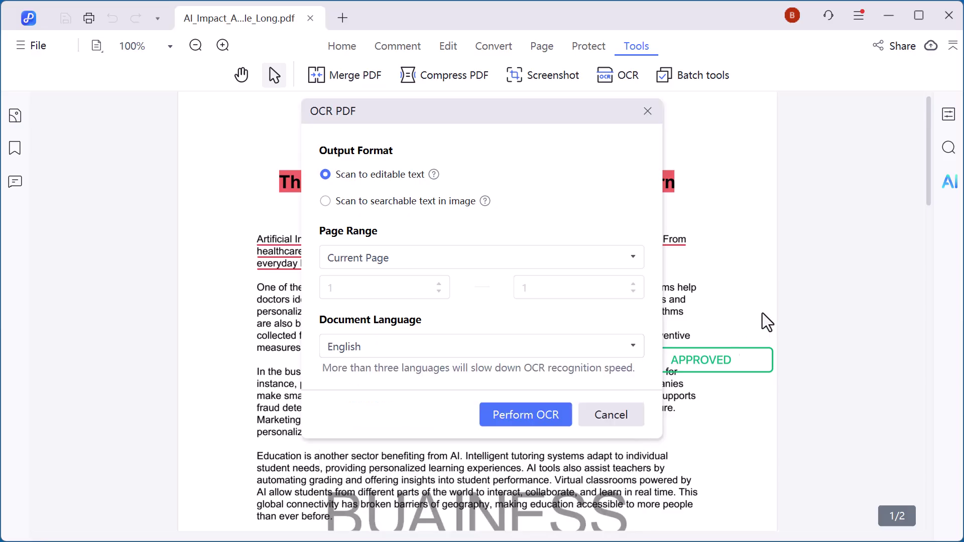
{"action": "left_click", "coordinate": [556, 421]}
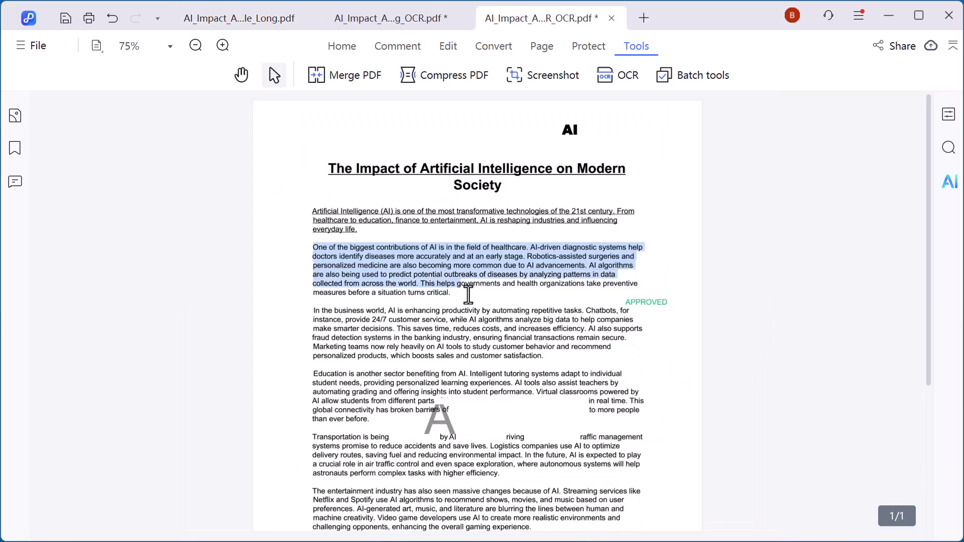
Translate the selected healthcare paragraph into Arabic with the AI Translate action.
{"action": "left_click", "coordinate": [569, 347]}
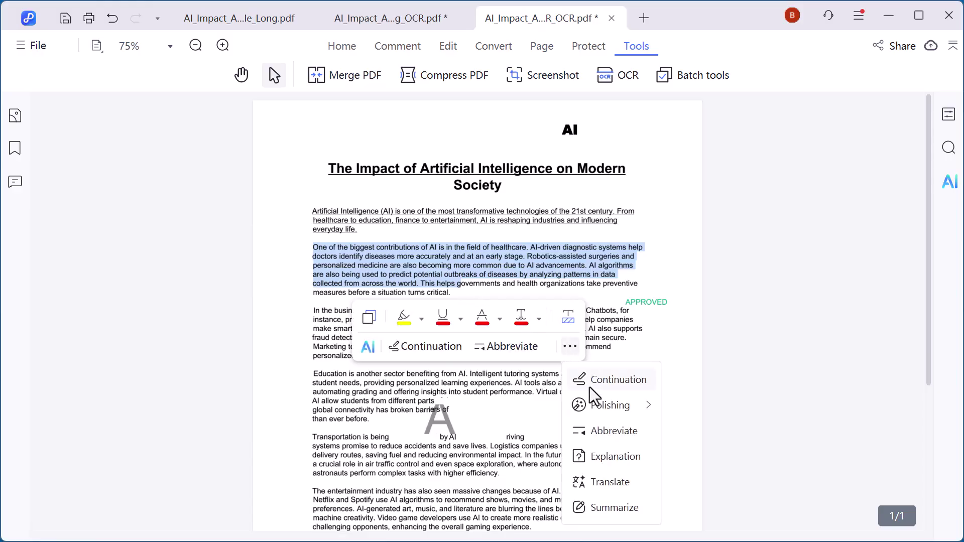
{"action": "left_click", "coordinate": [603, 483]}
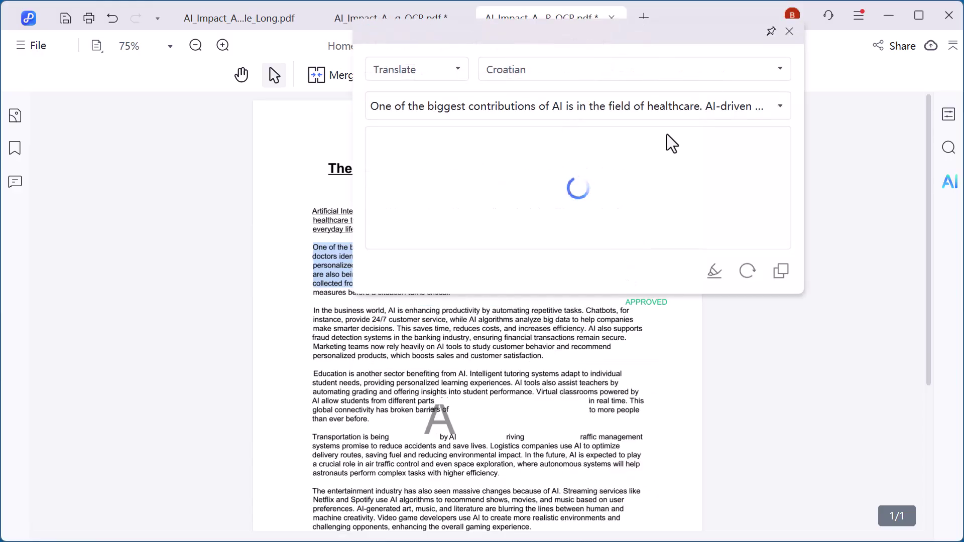
{"action": "left_click", "coordinate": [779, 73]}
{"action": "left_click", "coordinate": [608, 100]}
Keep Arabic as the translation language, close the Translate panel, and bring up PDNob AI.
{"action": "left_click", "coordinate": [784, 70]}
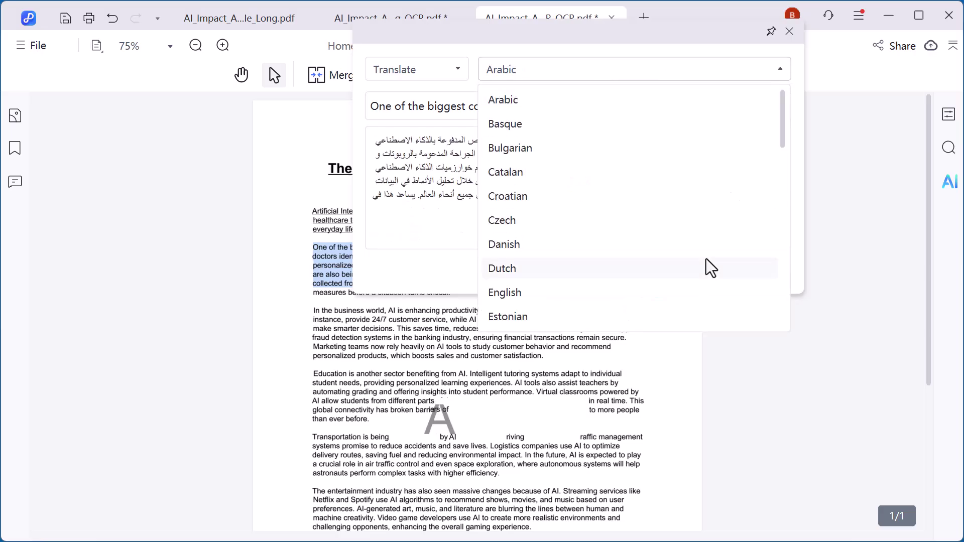
{"action": "left_click", "coordinate": [853, 158]}
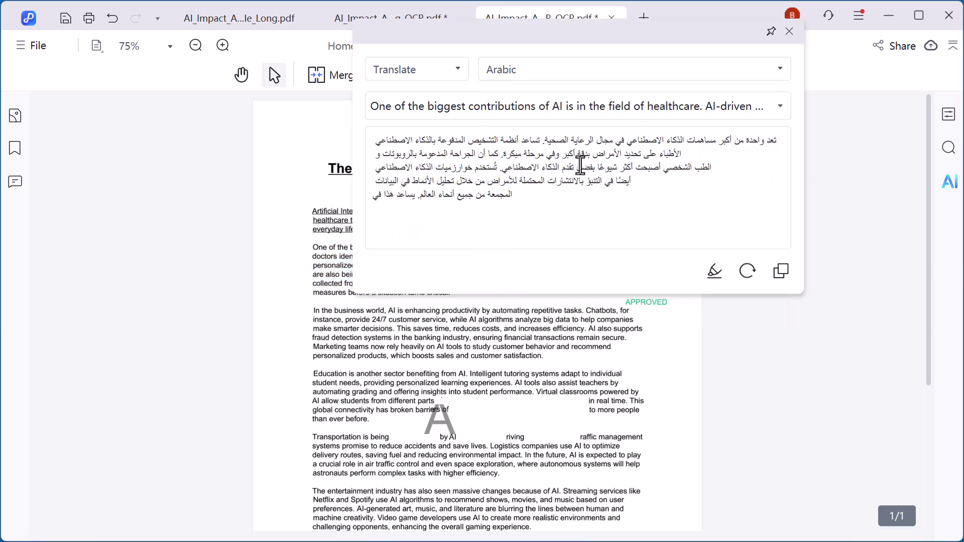
{"action": "left_click", "coordinate": [789, 31]}
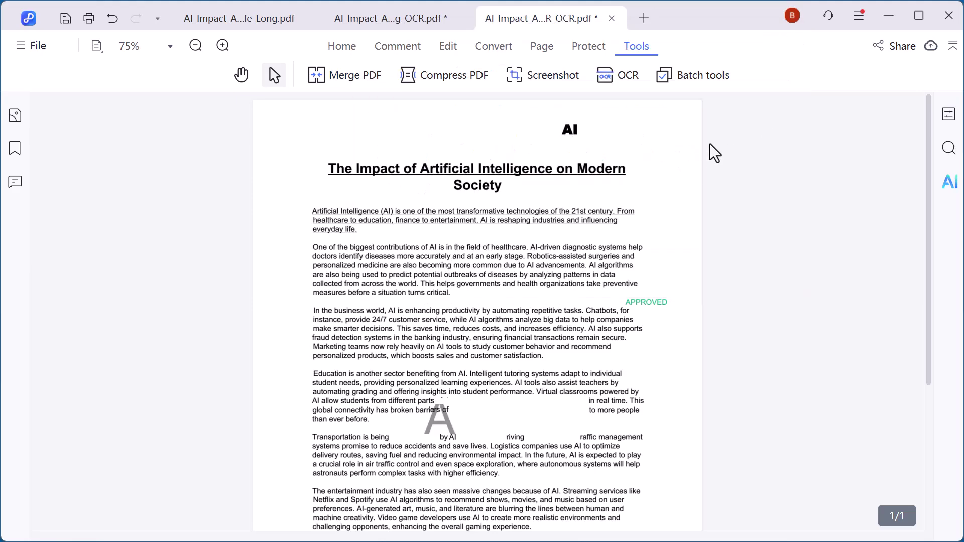
{"action": "left_click", "coordinate": [949, 181]}
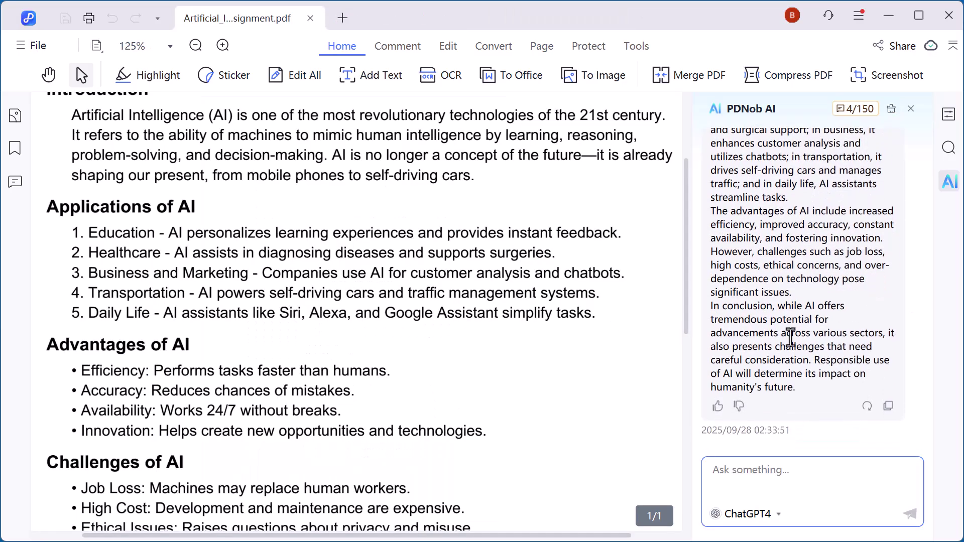
Ask PDNob AI 'KEY POINT' to get the definition, applications, advantages and challenges.
{"action": "scroll", "coordinate": [818, 262], "scroll_direction": "up", "scroll_amount": 5}
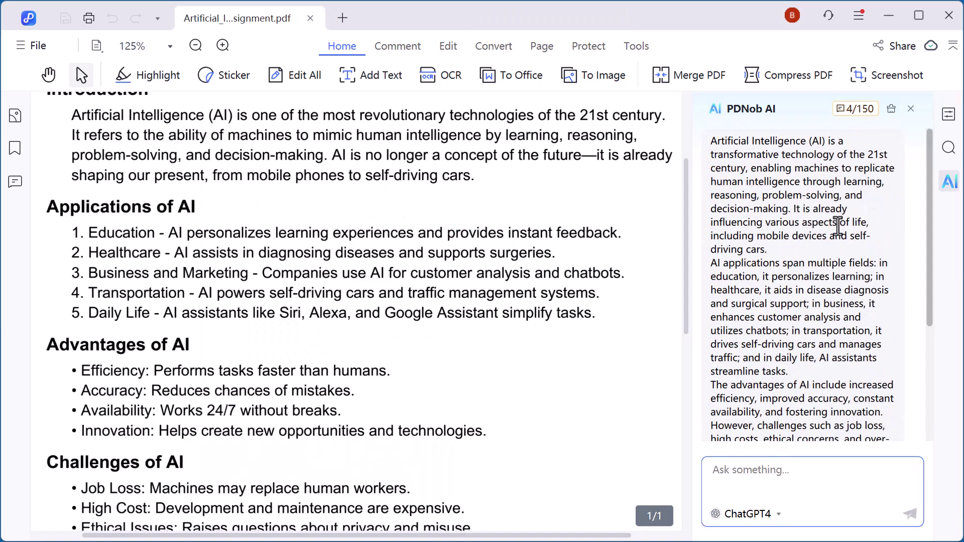
{"action": "scroll", "coordinate": [843, 352], "scroll_direction": "down", "scroll_amount": 5}
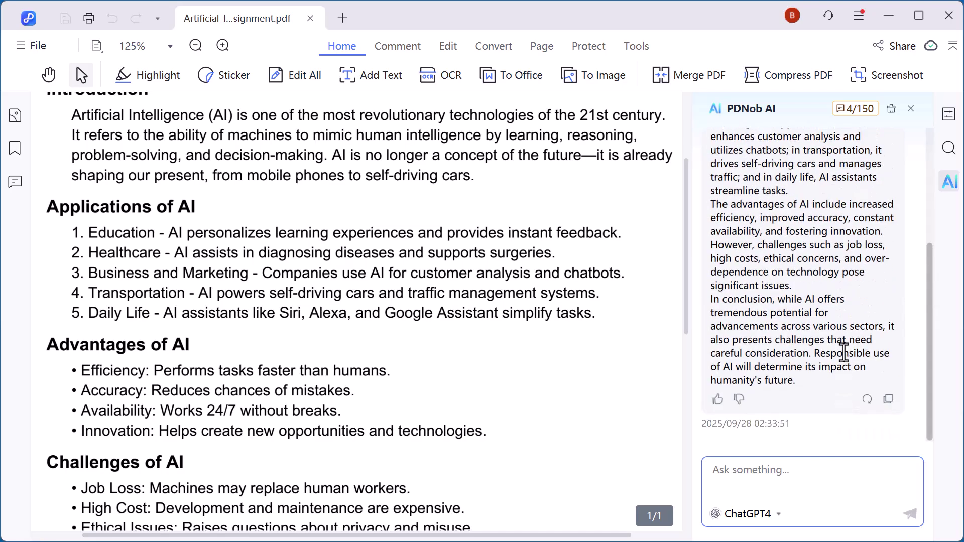
{"action": "left_click", "coordinate": [751, 480]}
{"action": "type", "text": "KEY POINT"}
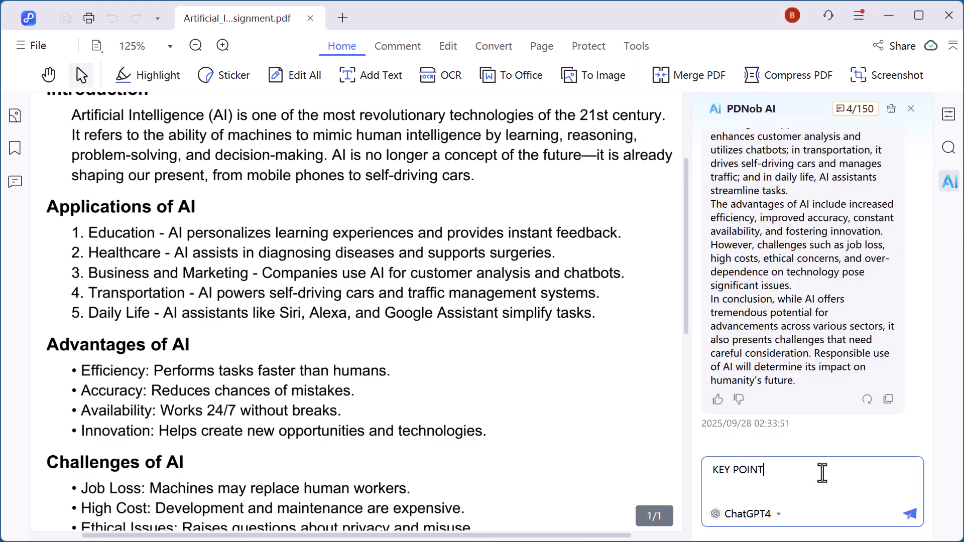
{"action": "key", "text": "Return"}
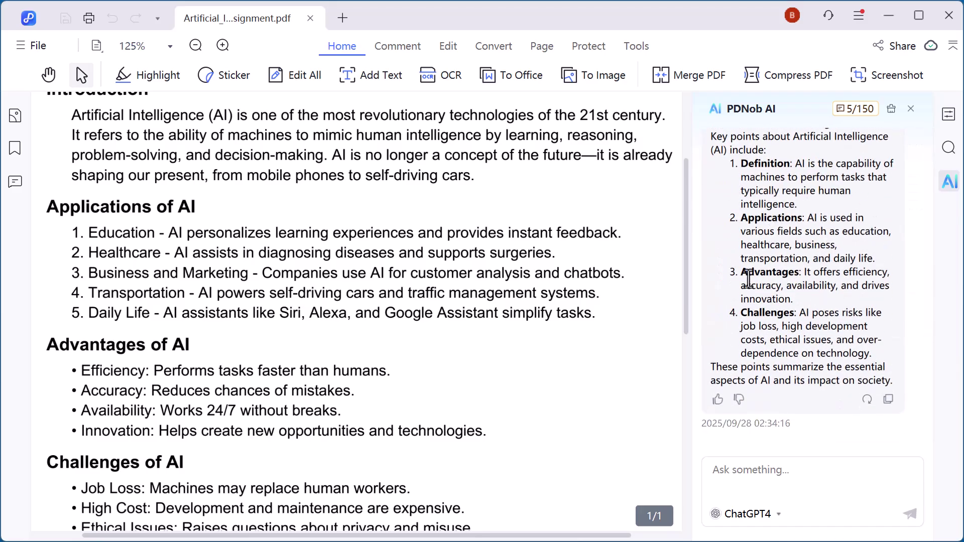
Review the available AI models twice, leaving ChatGPT4 as the selected model.
{"action": "left_click", "coordinate": [777, 514]}
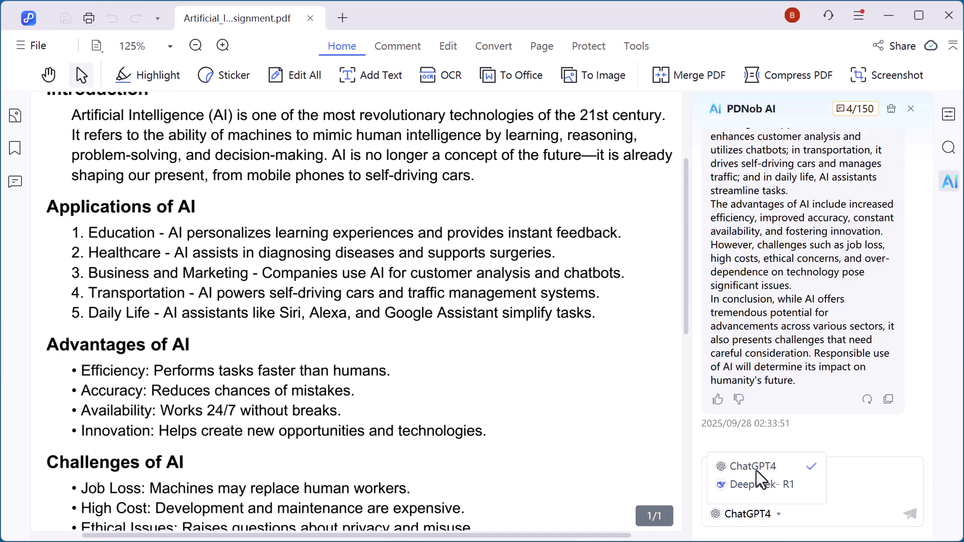
{"action": "left_click", "coordinate": [860, 490]}
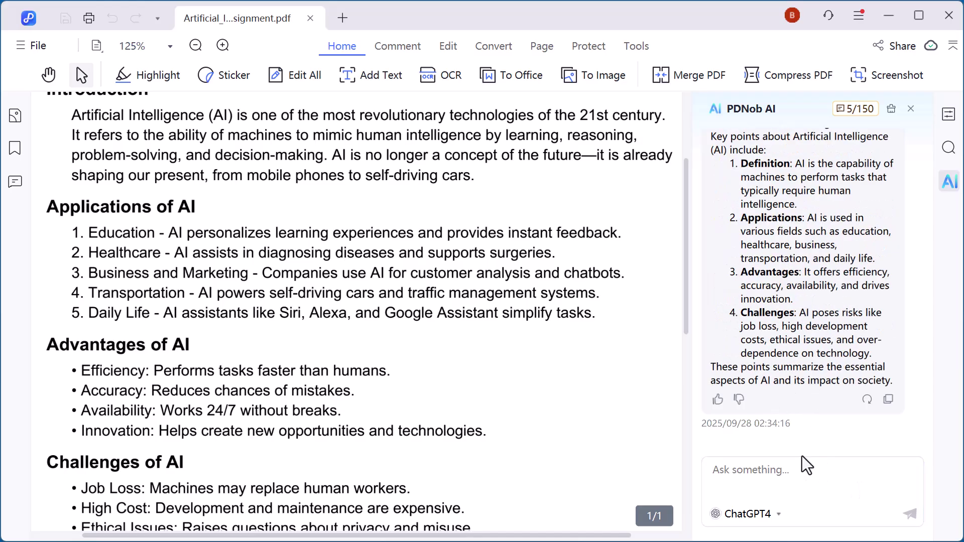
{"action": "left_click", "coordinate": [776, 516]}
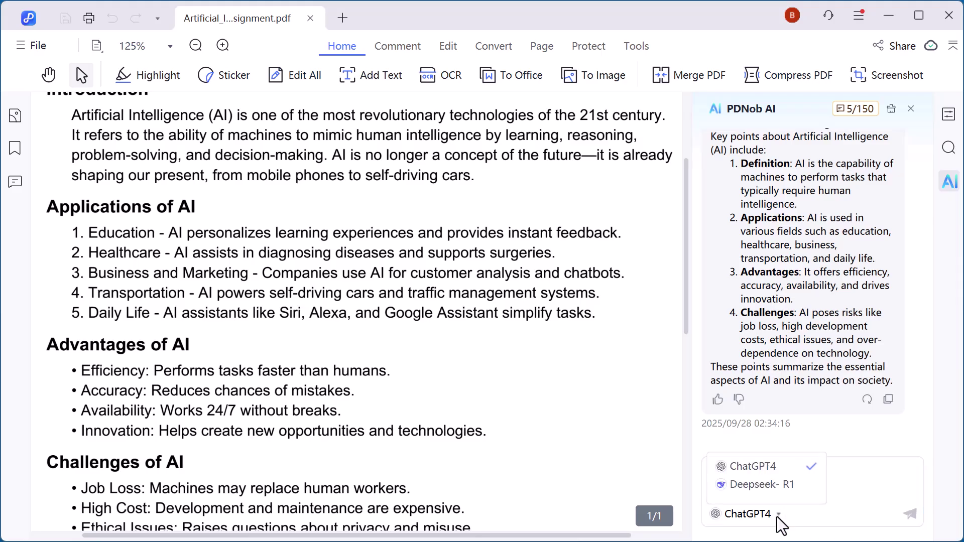
{"action": "left_click", "coordinate": [845, 485]}
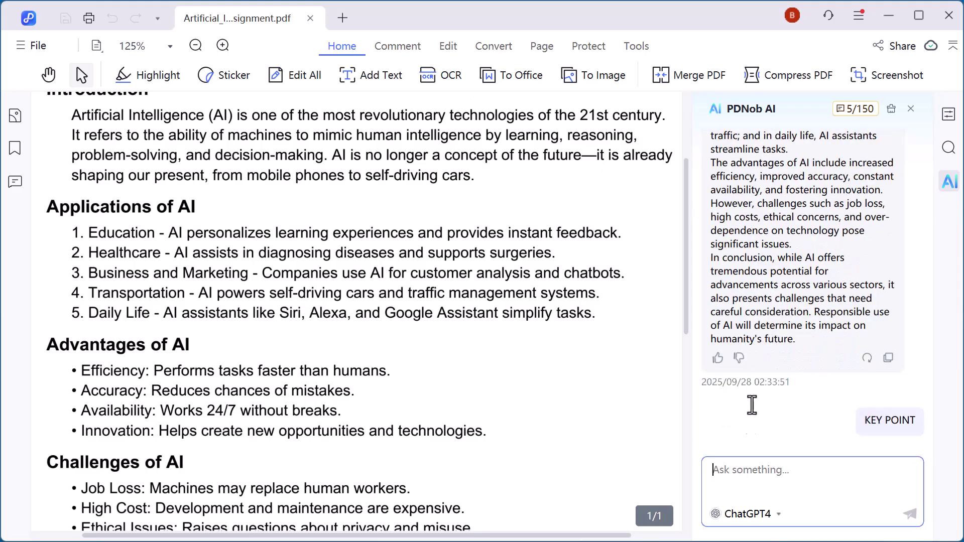
{"action": "scroll", "coordinate": [423, 275], "scroll_direction": "up", "scroll_amount": 3}
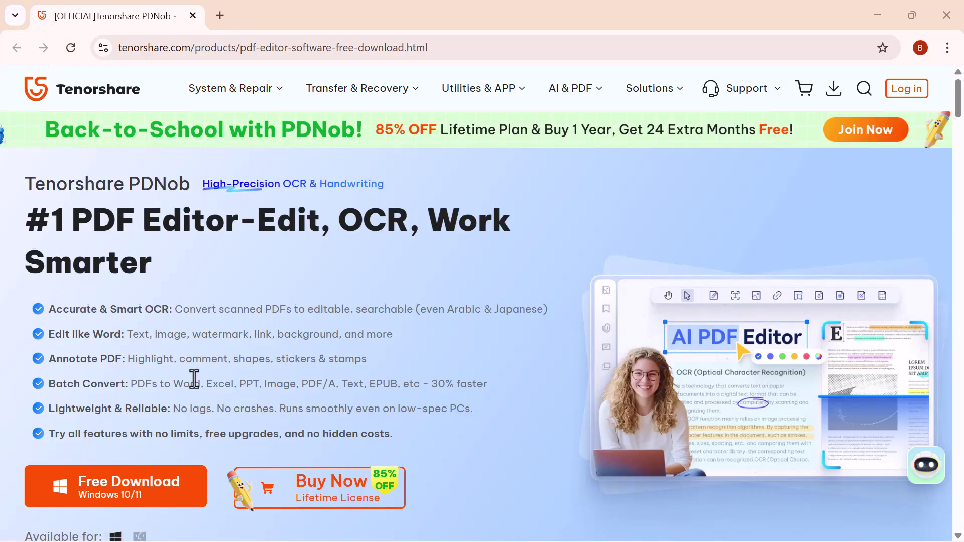
Scroll down the PDNob product page through its feature sections.
{"action": "scroll", "coordinate": [194, 379], "scroll_direction": "down", "scroll_amount": 2}
{"action": "scroll", "coordinate": [194, 379], "scroll_direction": "down", "scroll_amount": 1}
{"action": "scroll", "coordinate": [680, 248], "scroll_direction": "down", "scroll_amount": 4}
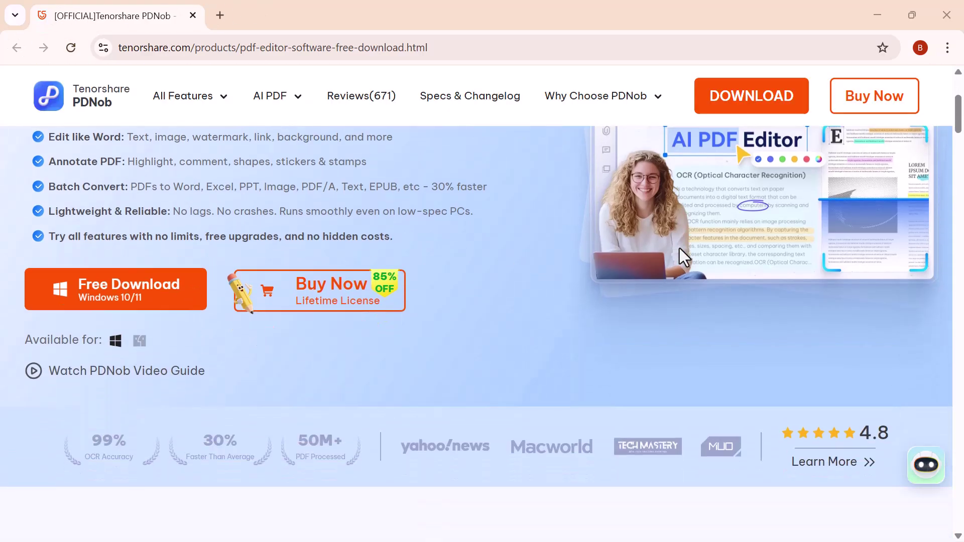
{"action": "scroll", "coordinate": [680, 248], "scroll_direction": "down", "scroll_amount": 2}
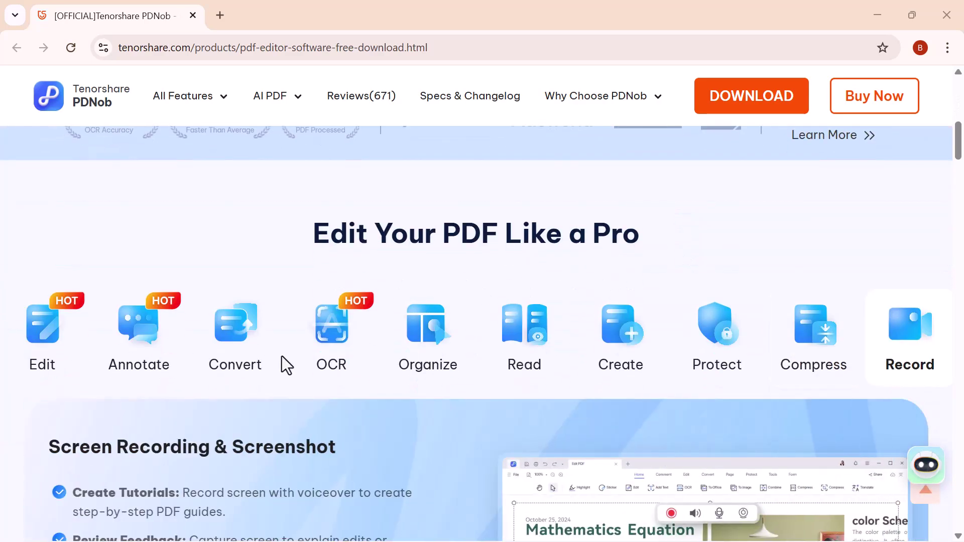
{"action": "scroll", "coordinate": [542, 381], "scroll_direction": "down", "scroll_amount": 4}
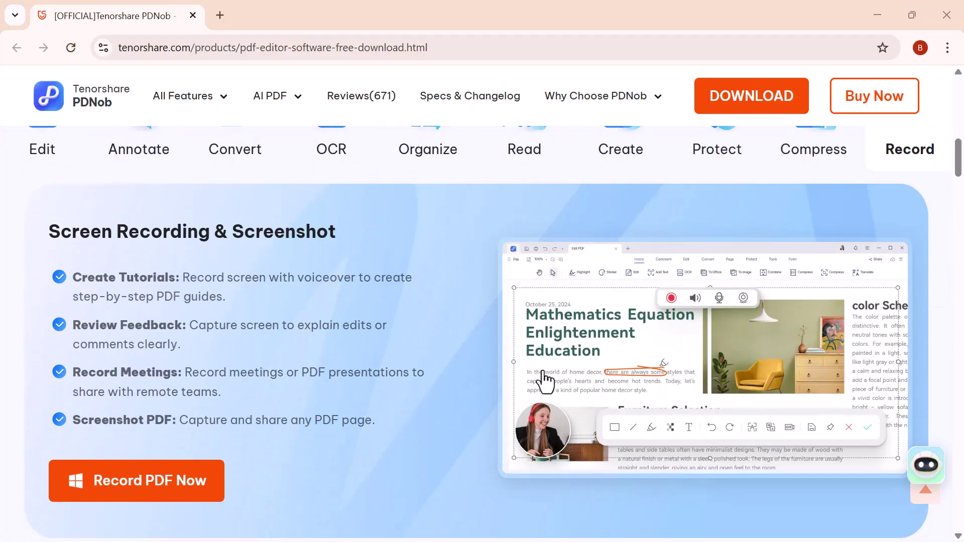
{"action": "scroll", "coordinate": [543, 382], "scroll_direction": "down", "scroll_amount": 1}
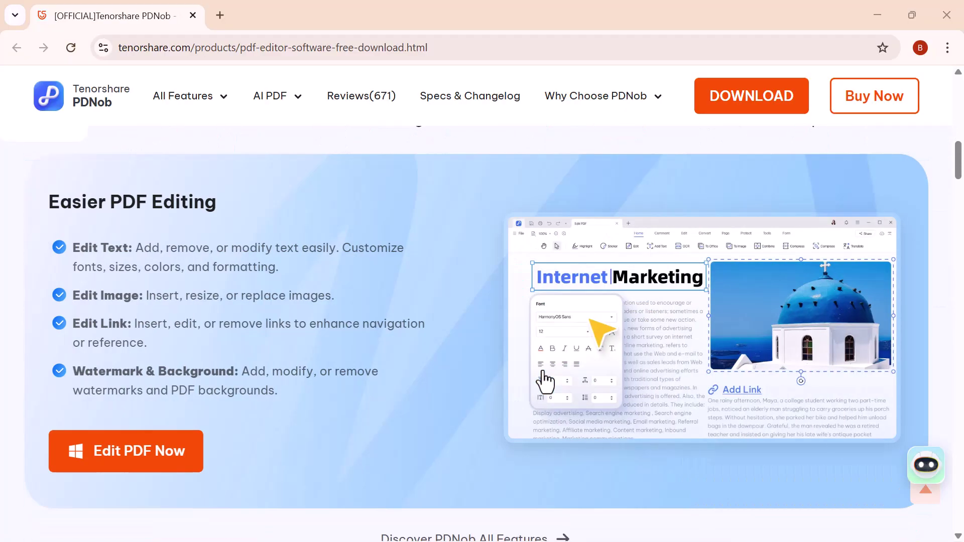
{"action": "scroll", "coordinate": [544, 382], "scroll_direction": "down", "scroll_amount": 1}
{"action": "scroll", "coordinate": [544, 382], "scroll_direction": "down", "scroll_amount": 6}
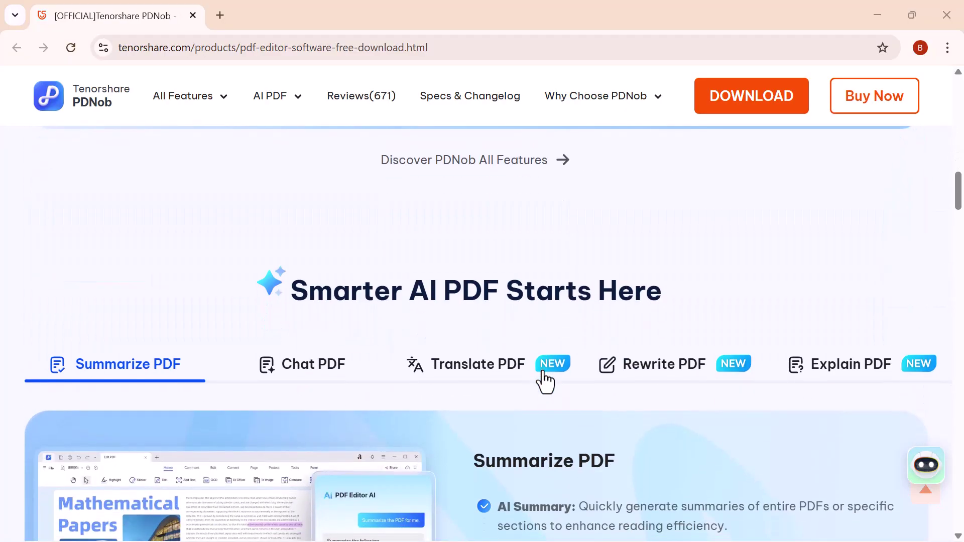
{"action": "scroll", "coordinate": [545, 382], "scroll_direction": "down", "scroll_amount": 4}
Show the Chat PDF feature description, then continue down to the Government industry use cases.
{"action": "left_click", "coordinate": [287, 142]}
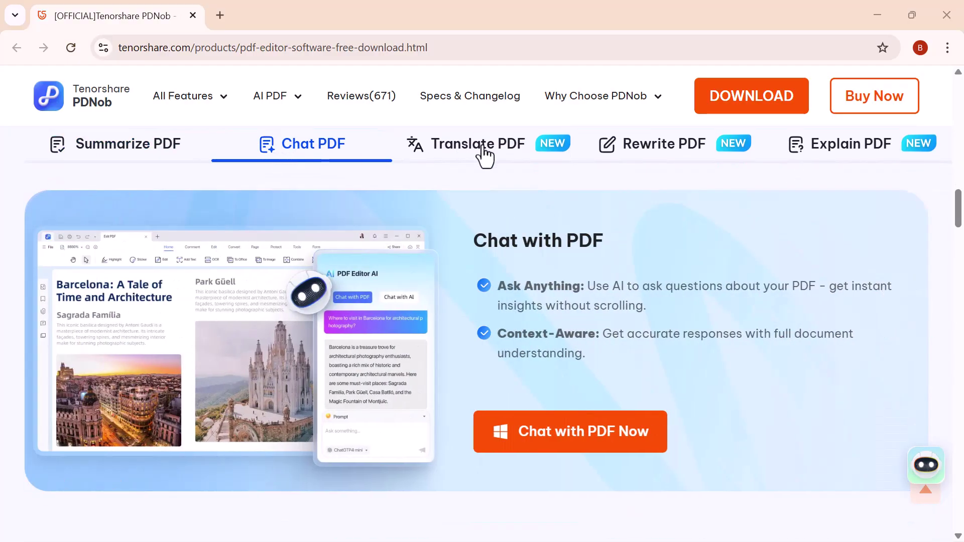
{"action": "scroll", "coordinate": [649, 150], "scroll_direction": "down", "scroll_amount": 8}
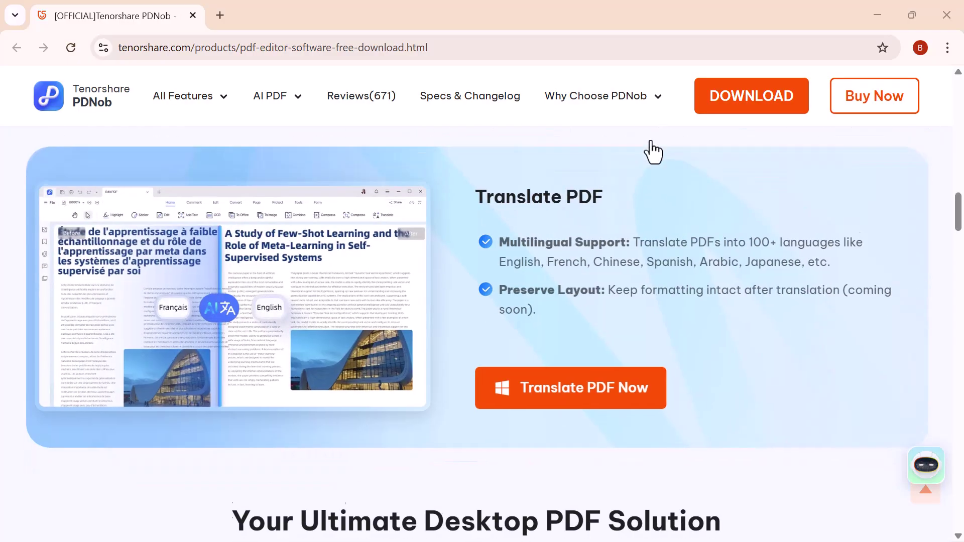
{"action": "scroll", "coordinate": [653, 151], "scroll_direction": "down", "scroll_amount": 2}
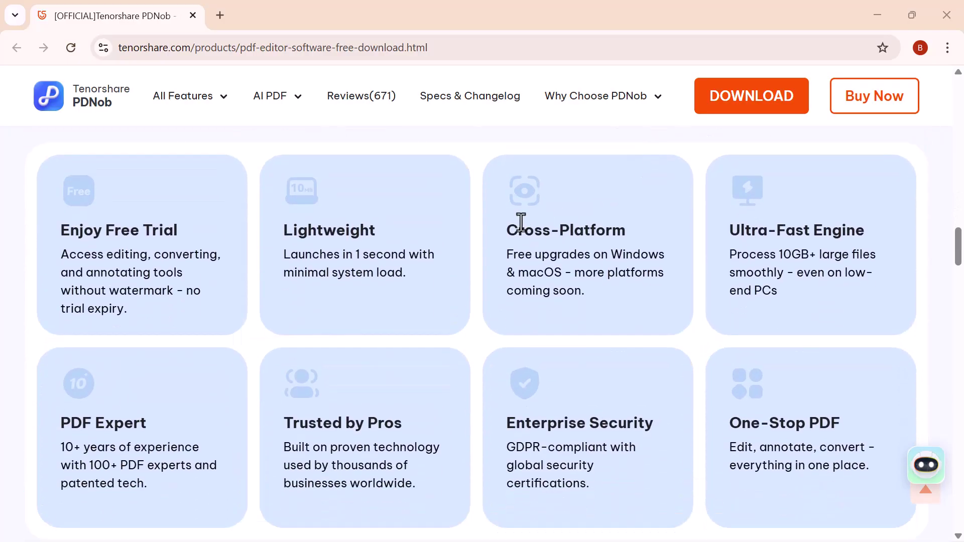
{"action": "scroll", "coordinate": [523, 222], "scroll_direction": "down", "scroll_amount": 10}
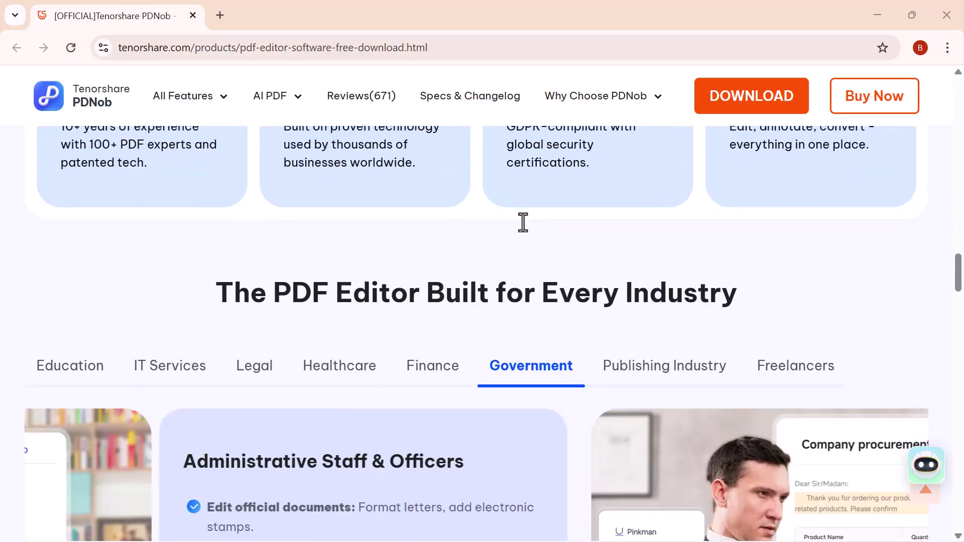